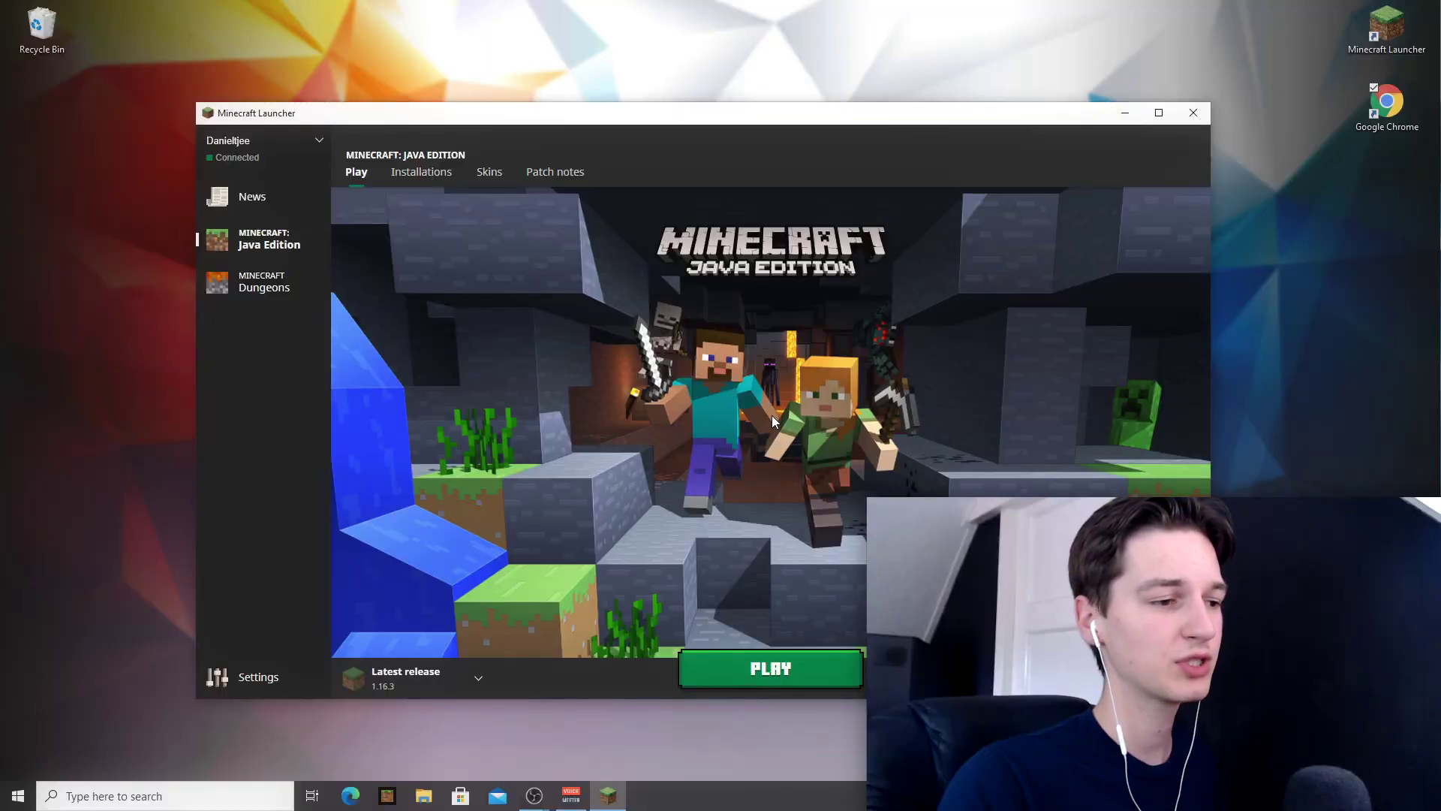
Switch to Google Chrome, search Google for forge and open the Minecraft Forge downloads site
double_click(1387, 132)
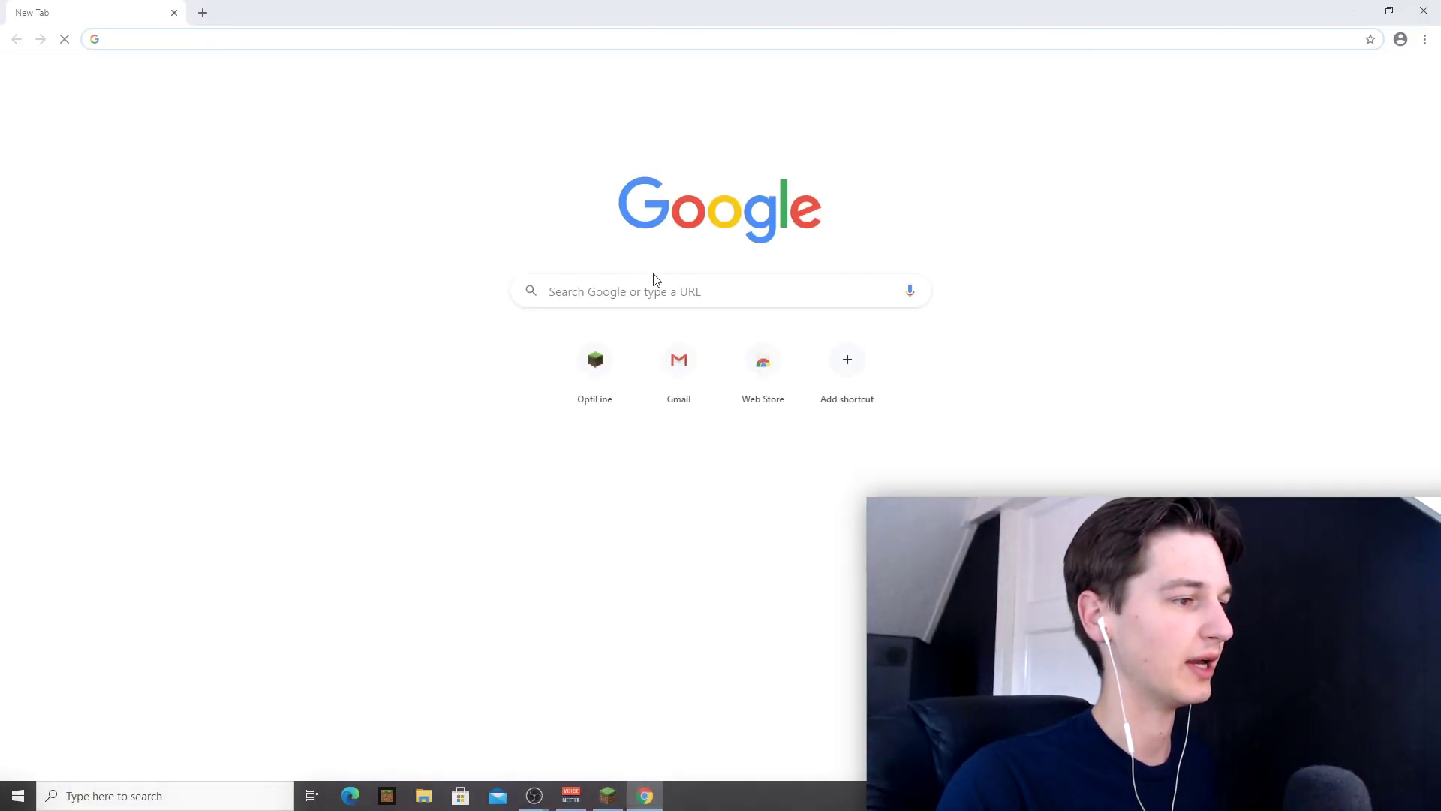
left_click(659, 287)
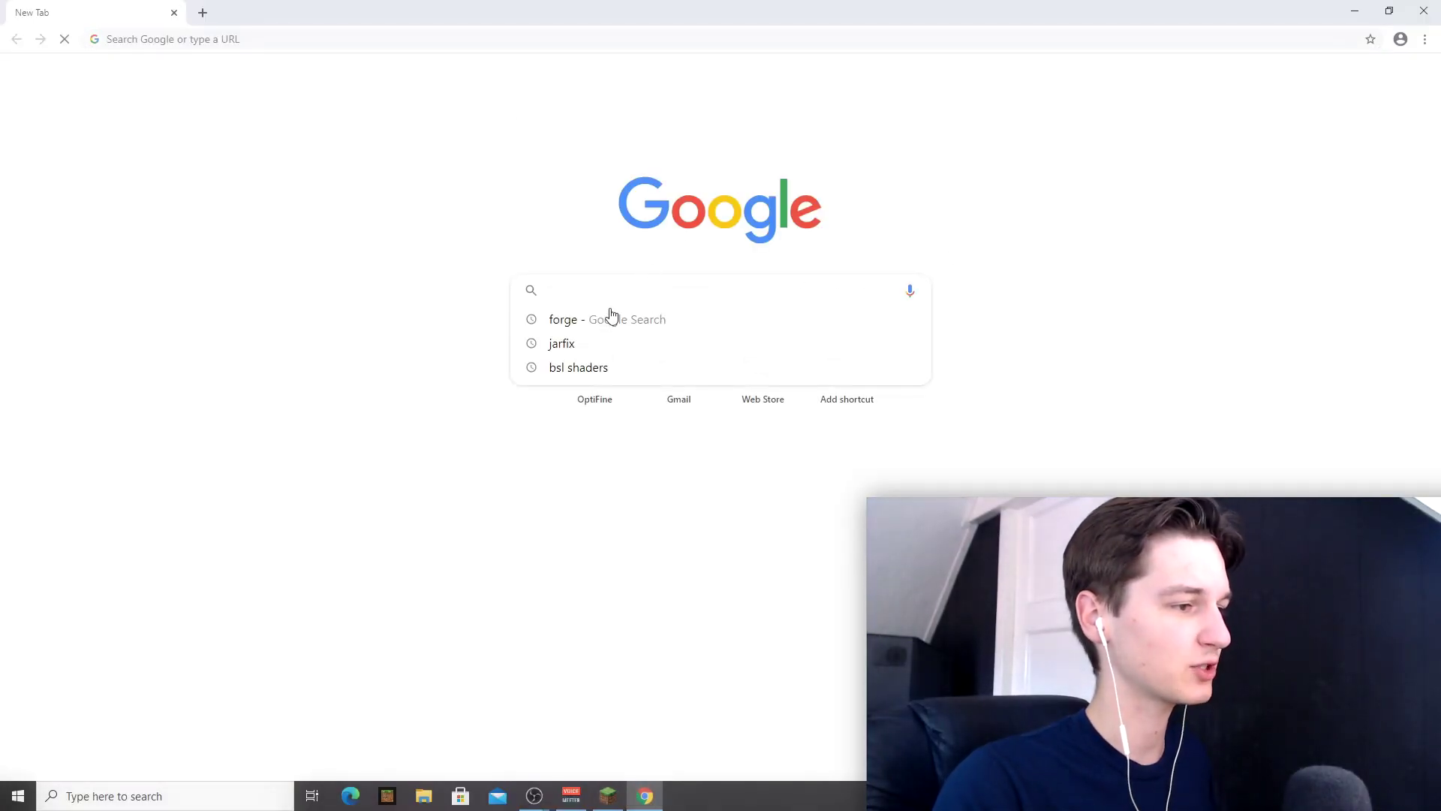
left_click(577, 321)
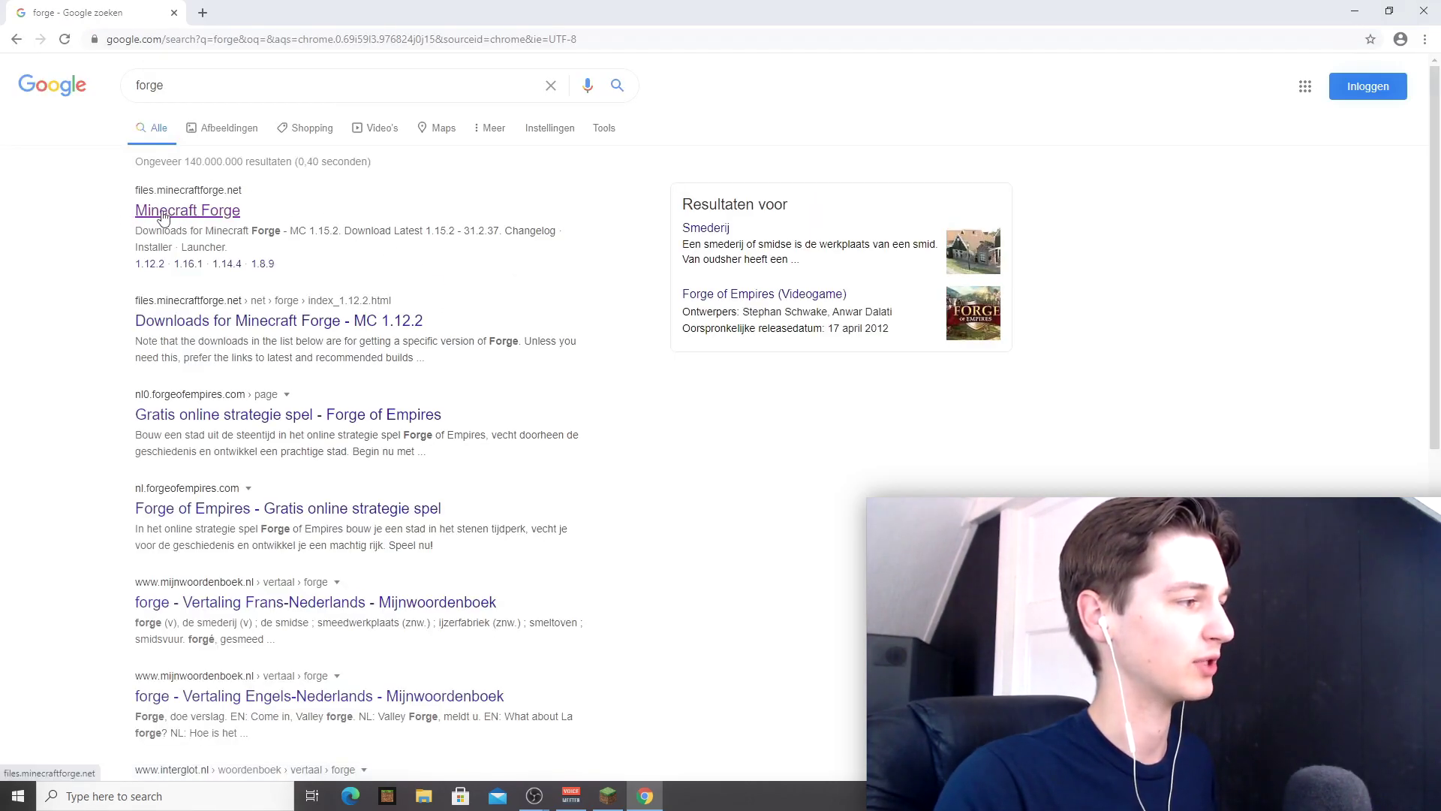
left_click(204, 214)
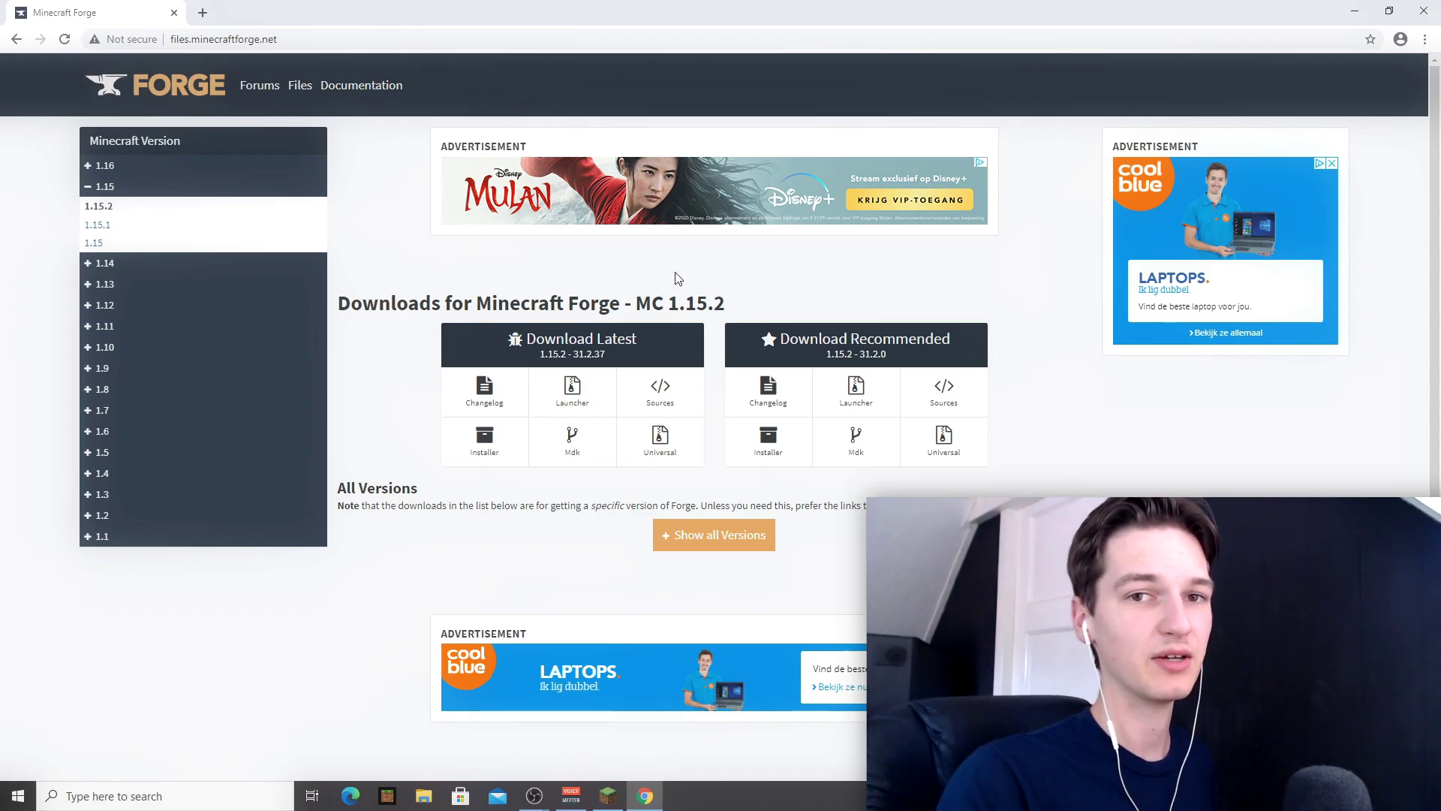
Show the Forge downloads for Minecraft version 1.16.3
left_click_drag(636, 301, 725, 302)
left_click(733, 300)
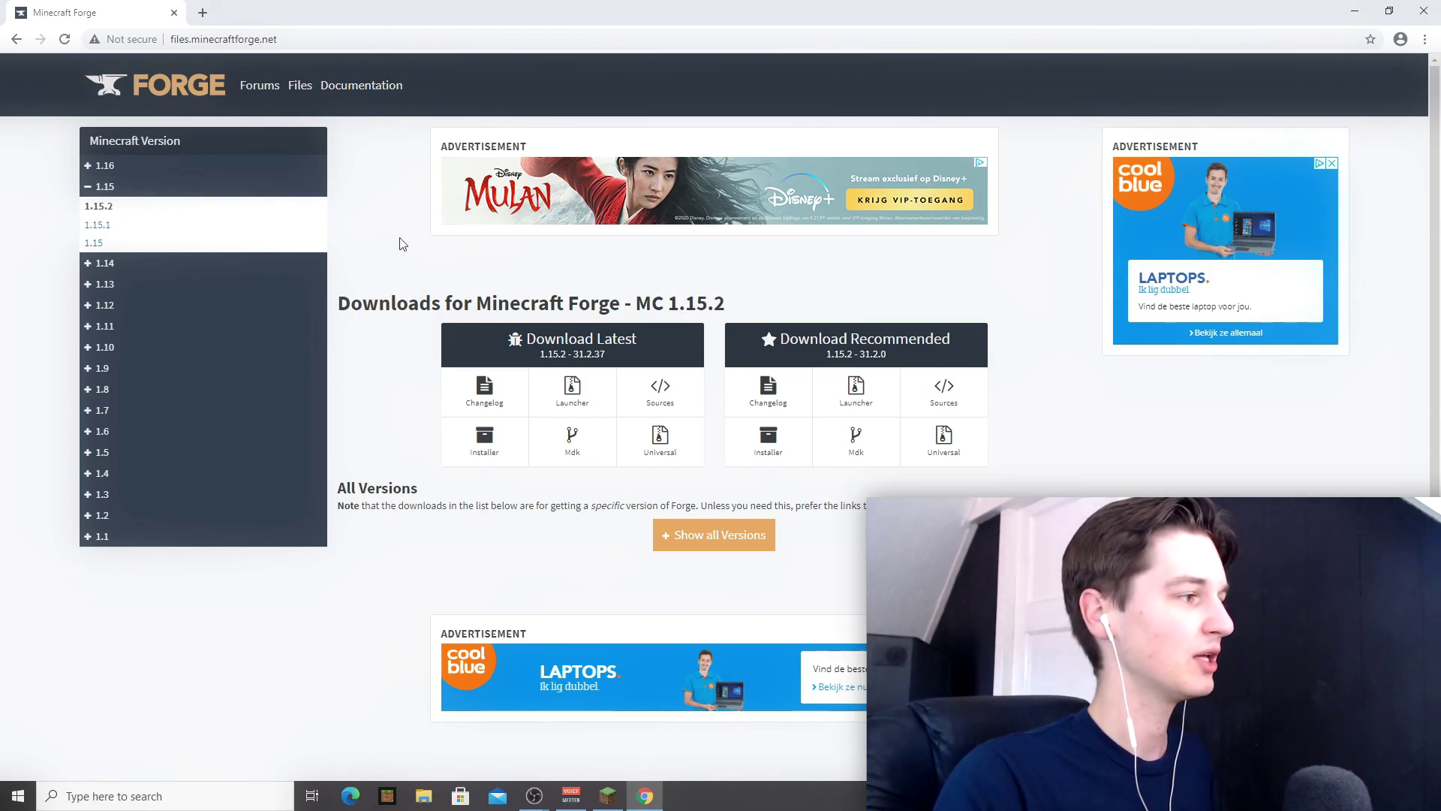
left_click(103, 166)
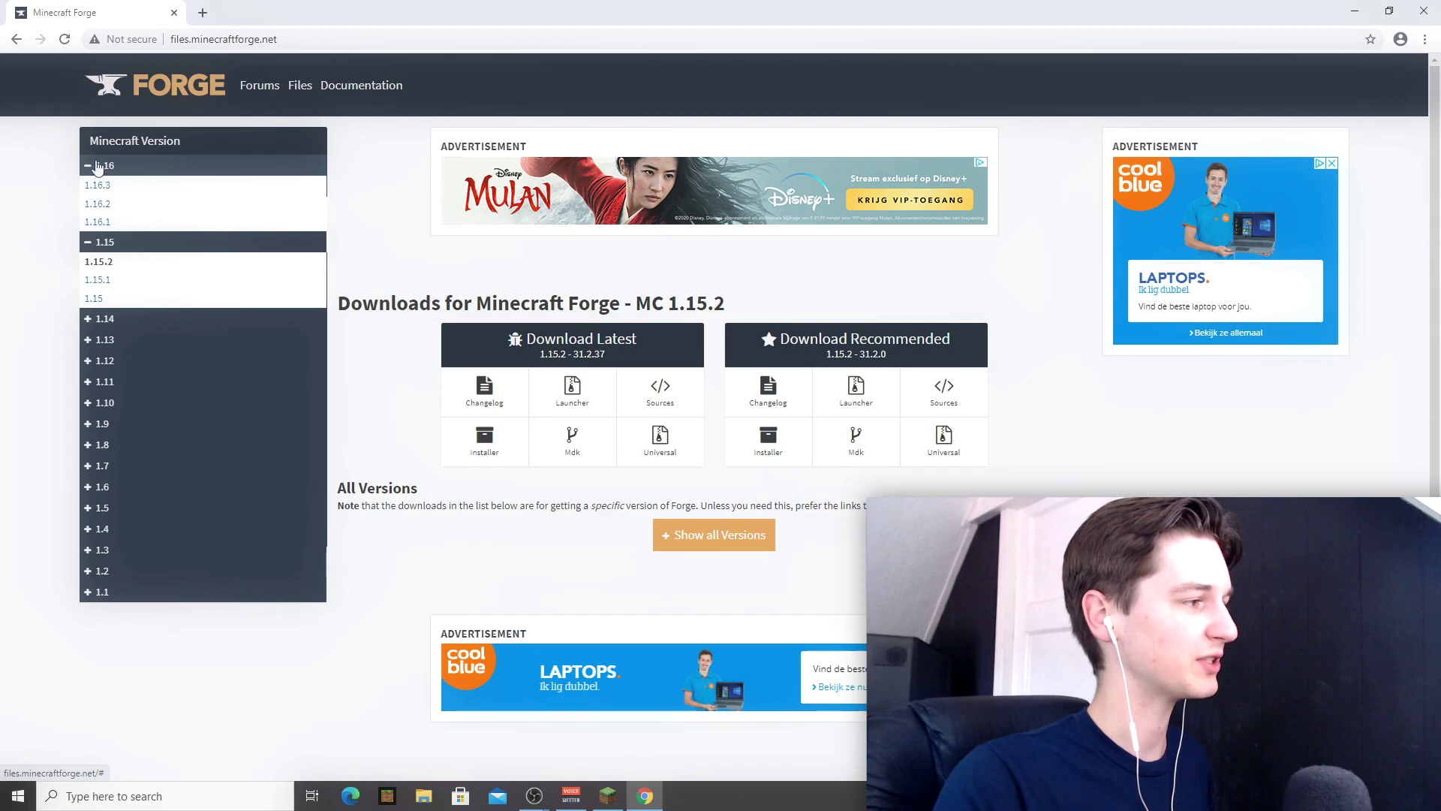
left_click(98, 186)
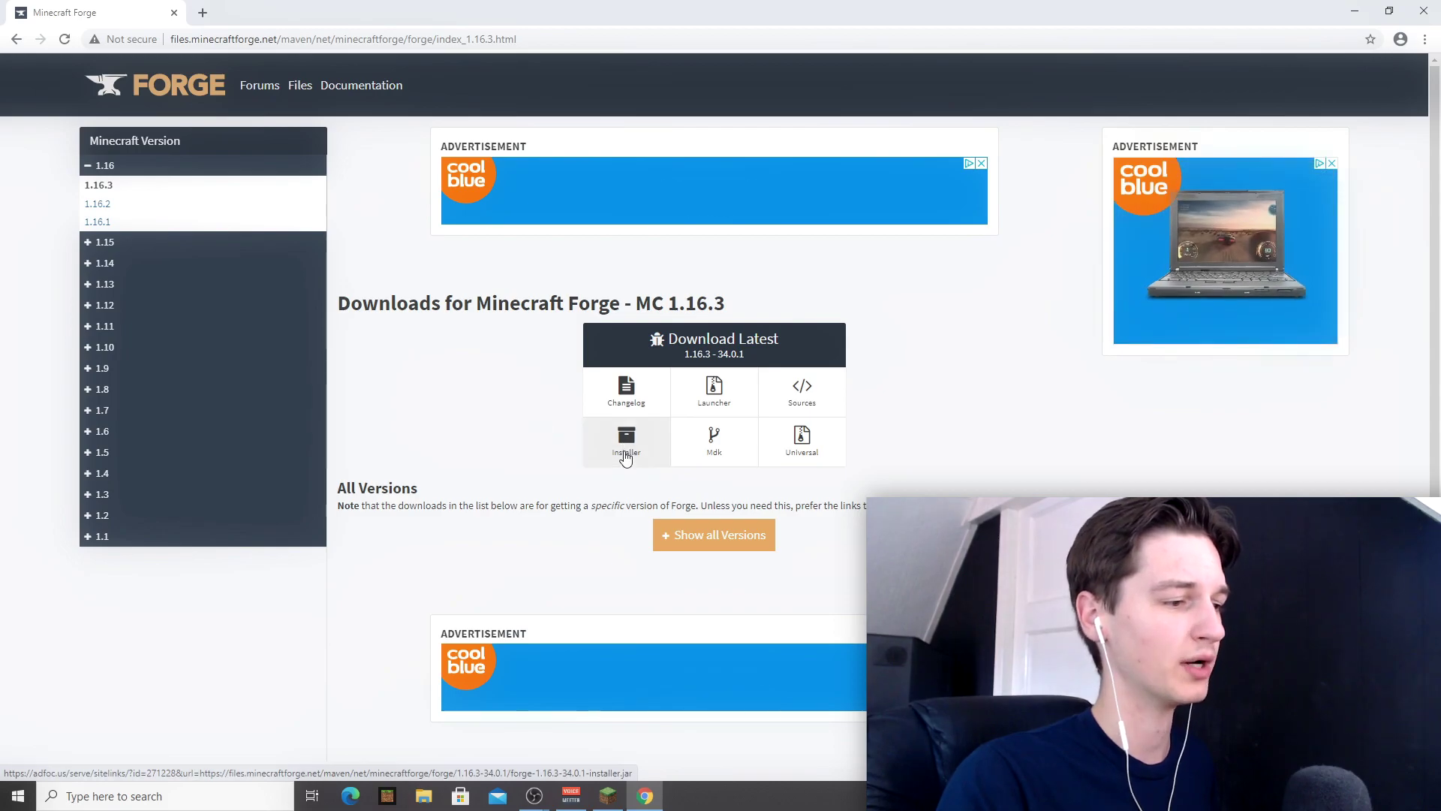
Download the latest Forge 1.16.3 installer past the advertisement, keep the .jar file and open the browser's downloads list
left_click(627, 443)
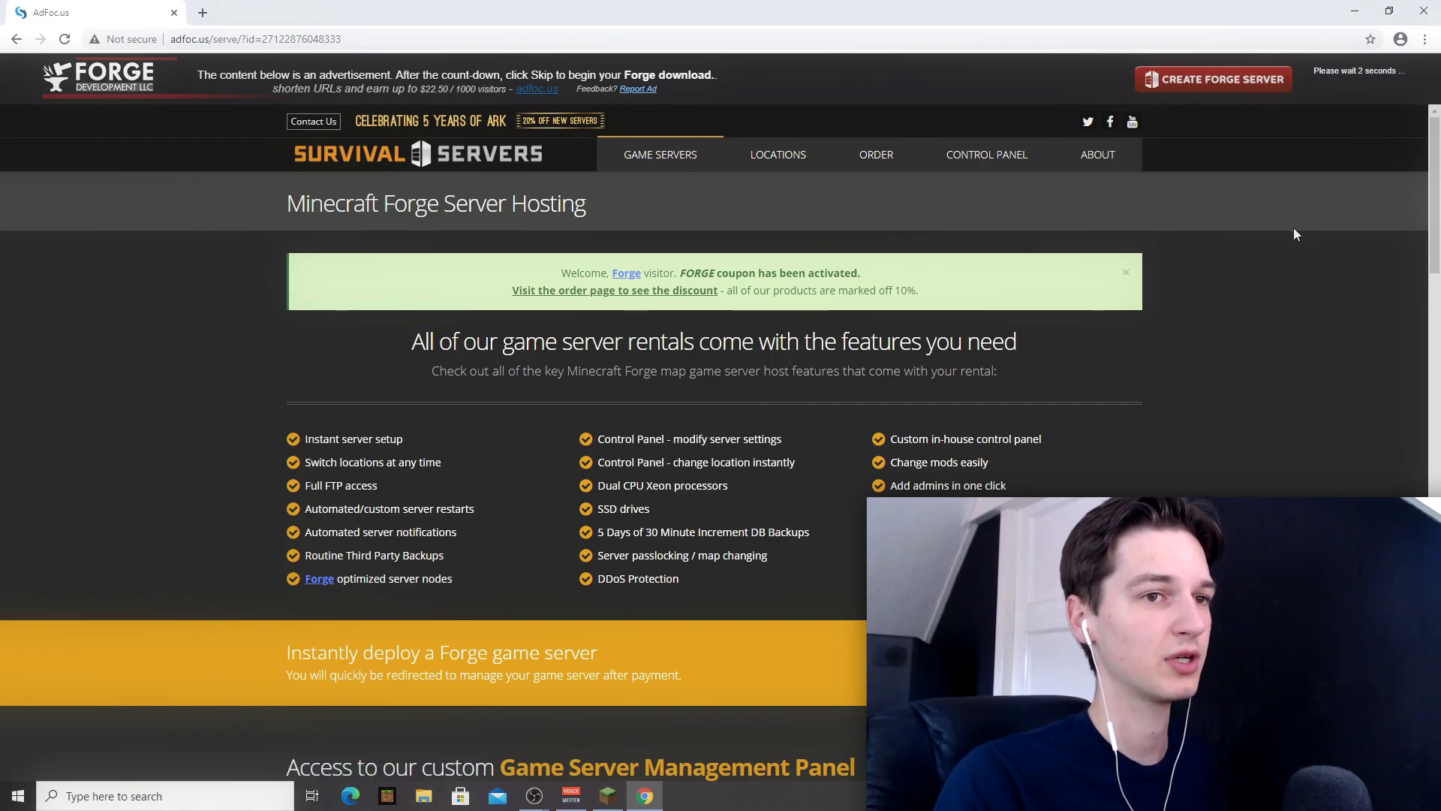
left_click(1350, 84)
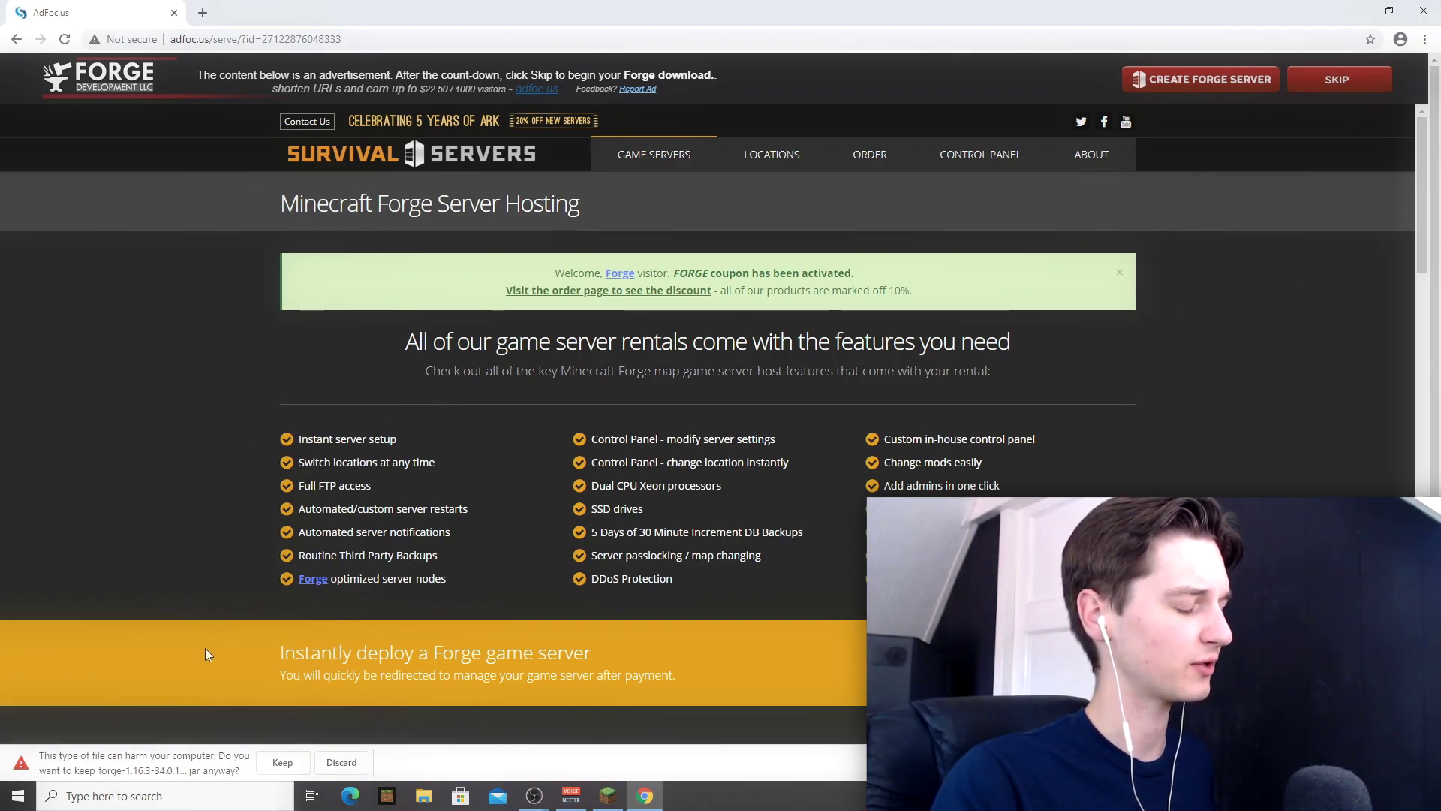
left_click(282, 762)
key("ctrl+j")
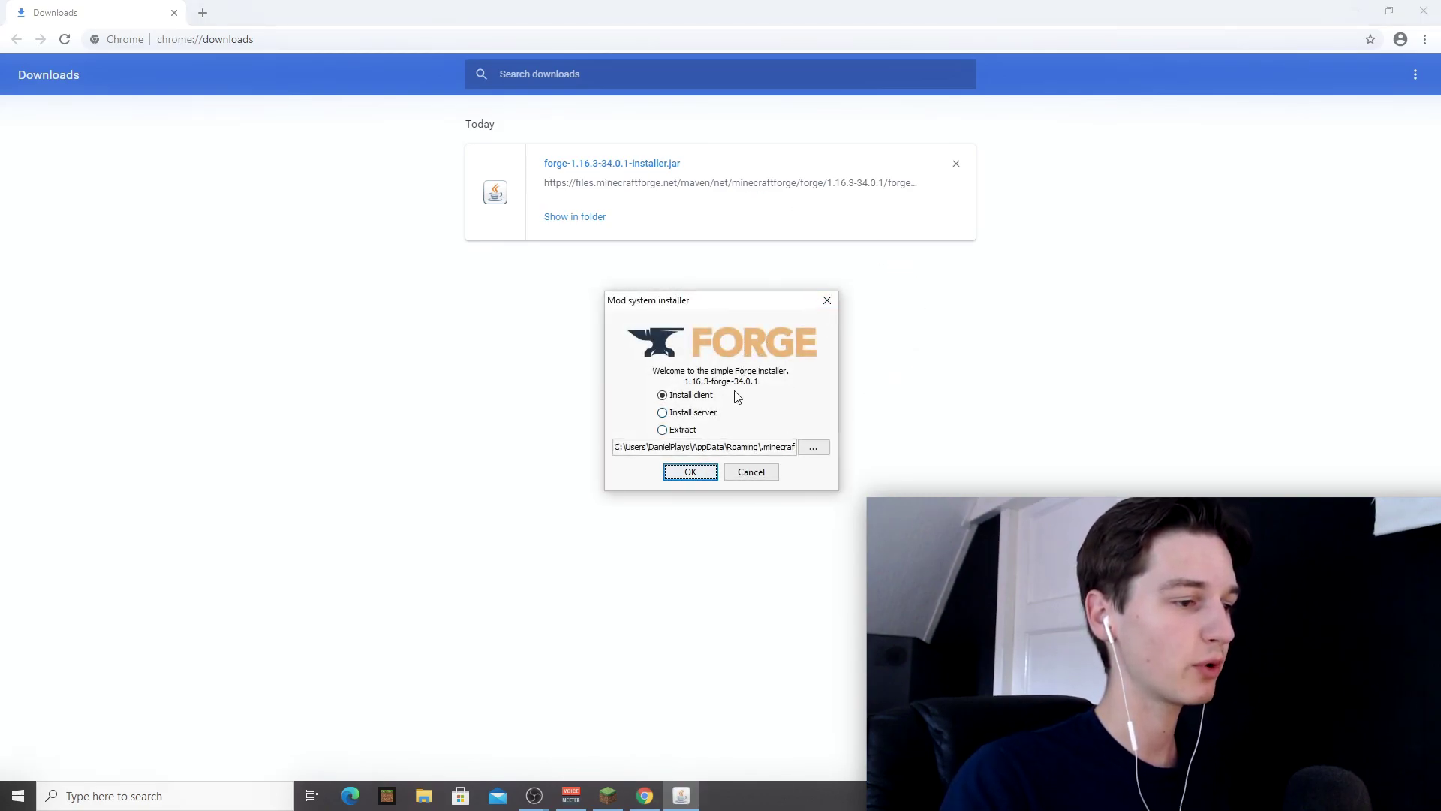
left_click(827, 301)
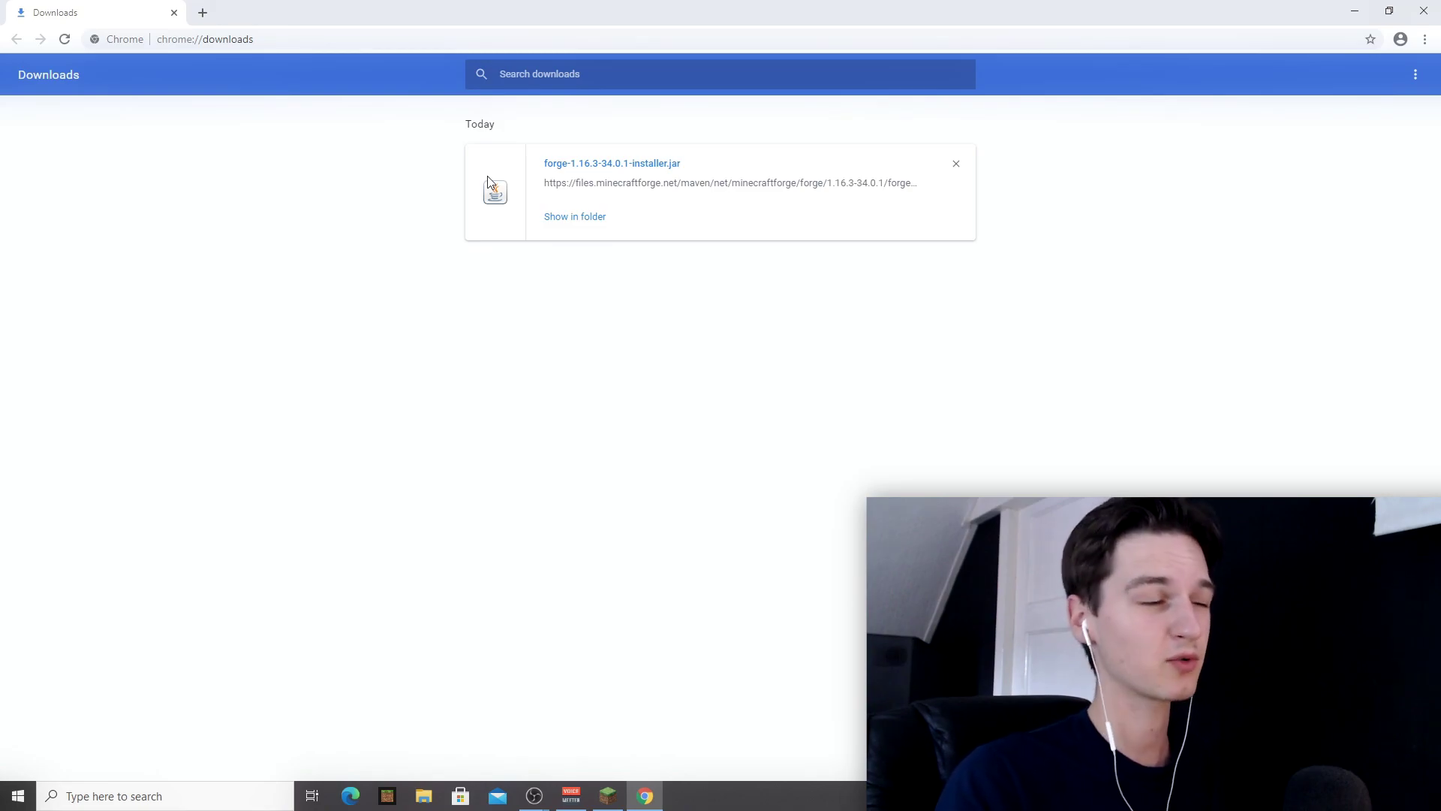
Search for jarfix in a new tab and open the developer's Jarfix page
left_click(202, 12)
type("jarfix")
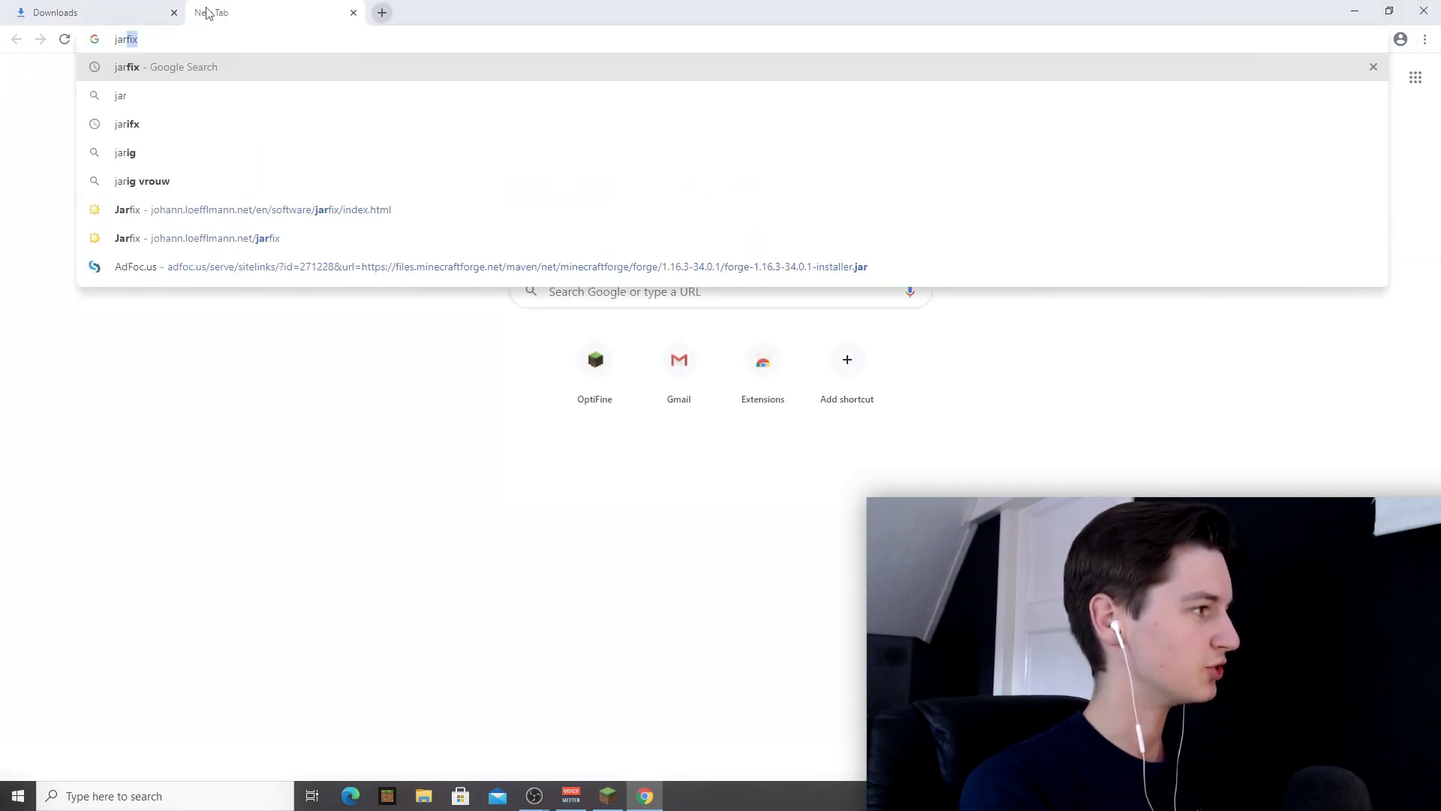
key("Return")
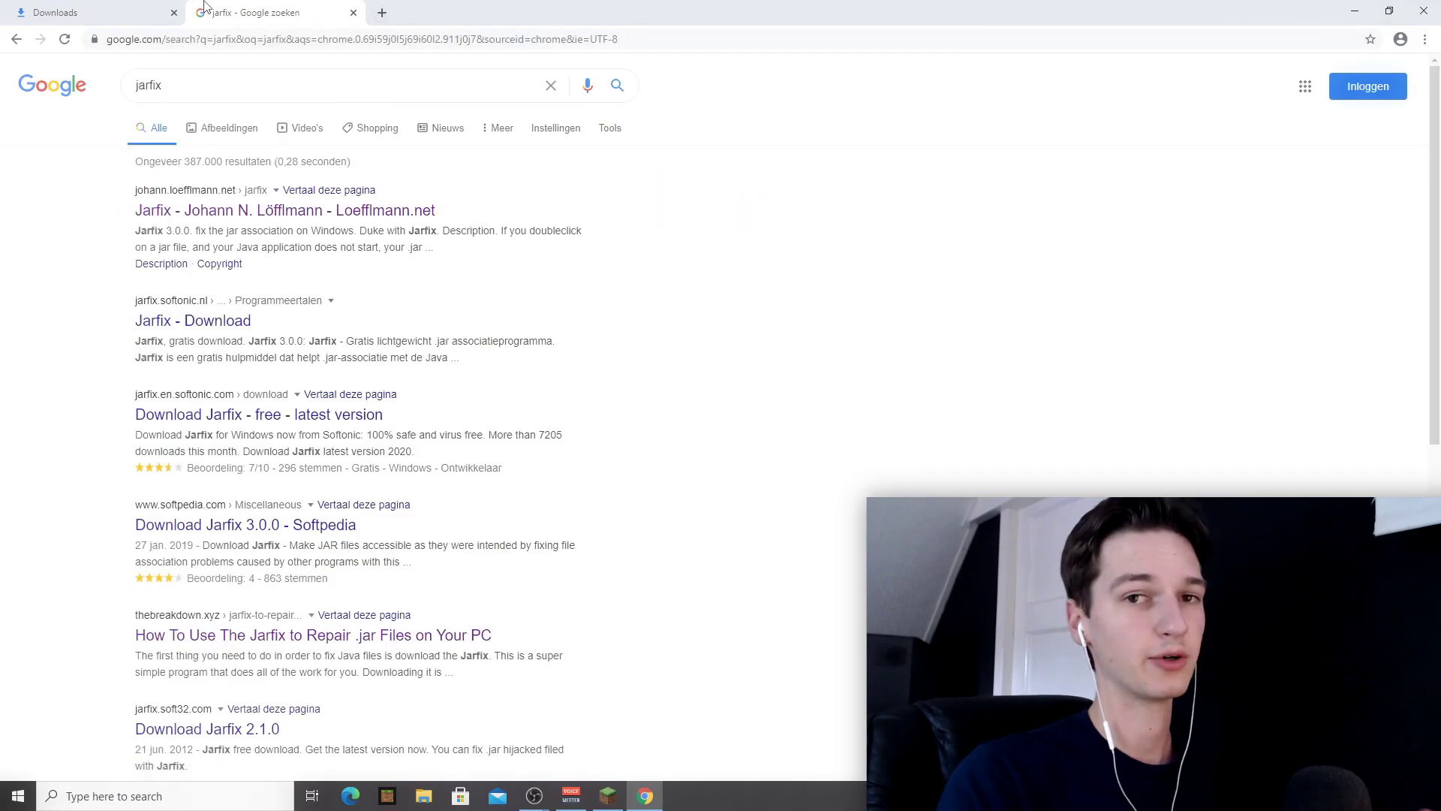
left_click(292, 217)
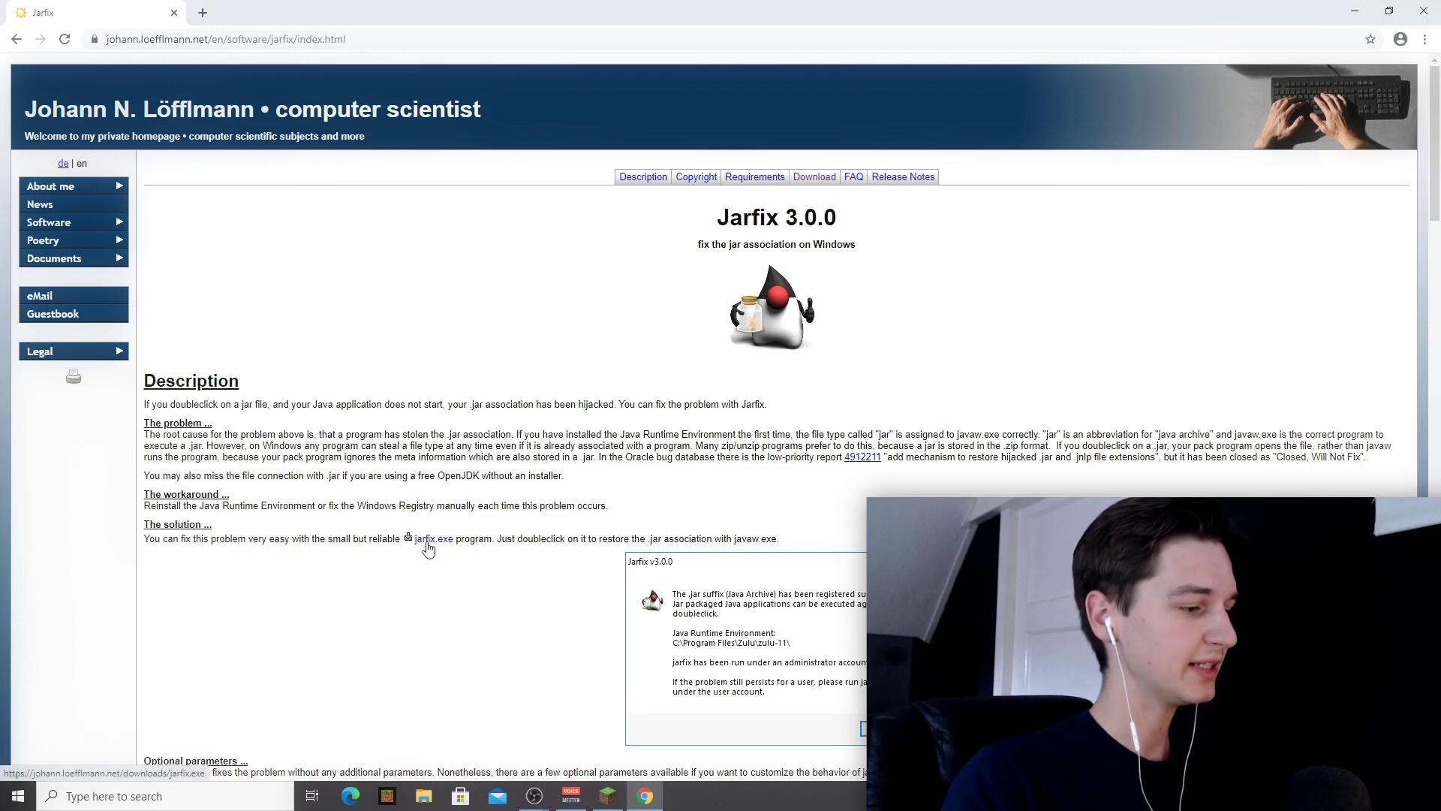
Download jarfix.exe and run it to restore the .jar file association
left_click(427, 543)
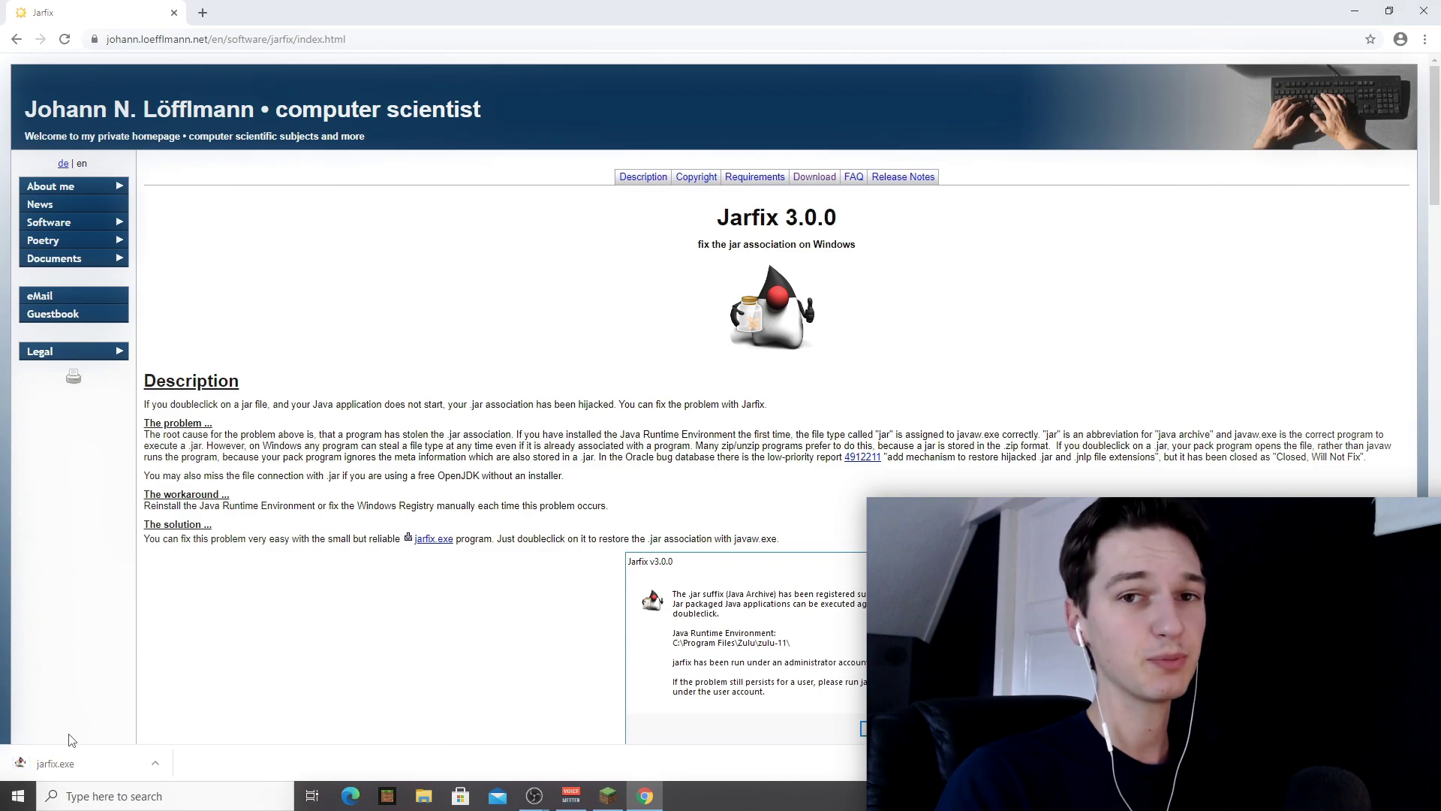
left_click(84, 771)
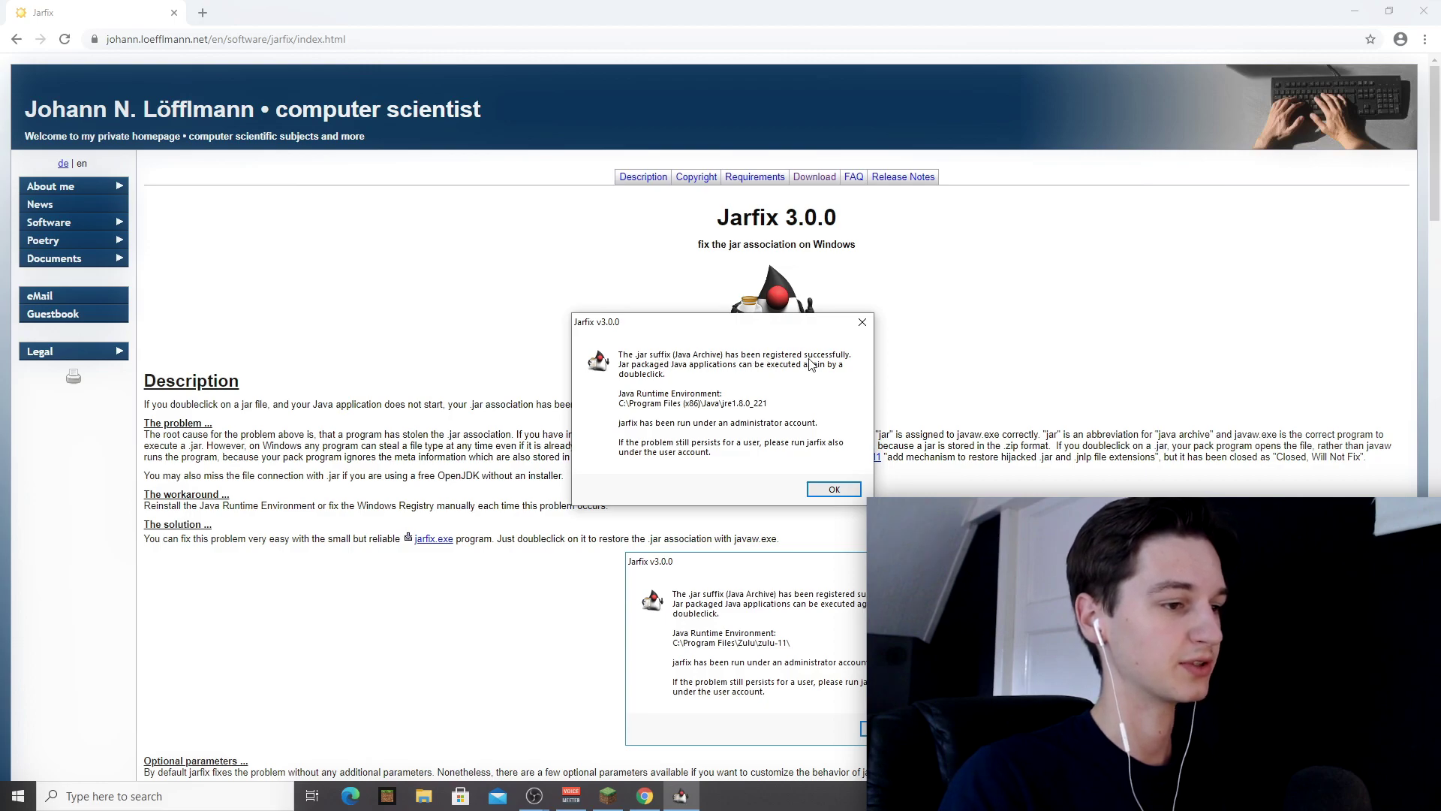
left_click(834, 489)
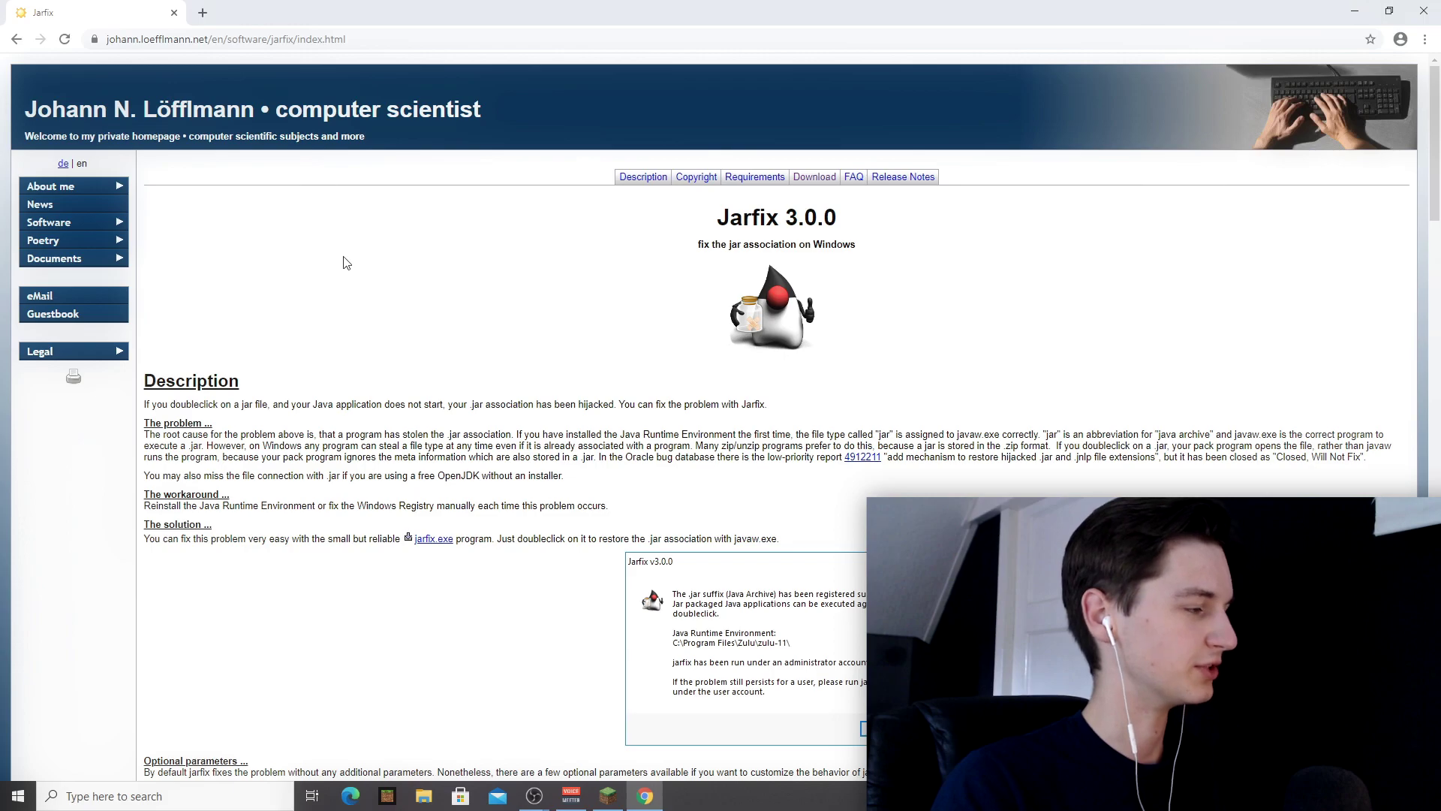
Run the downloaded Forge 1.16.3 installer with the Install client option and finish the installation
key("ctrl+j")
left_click(174, 12)
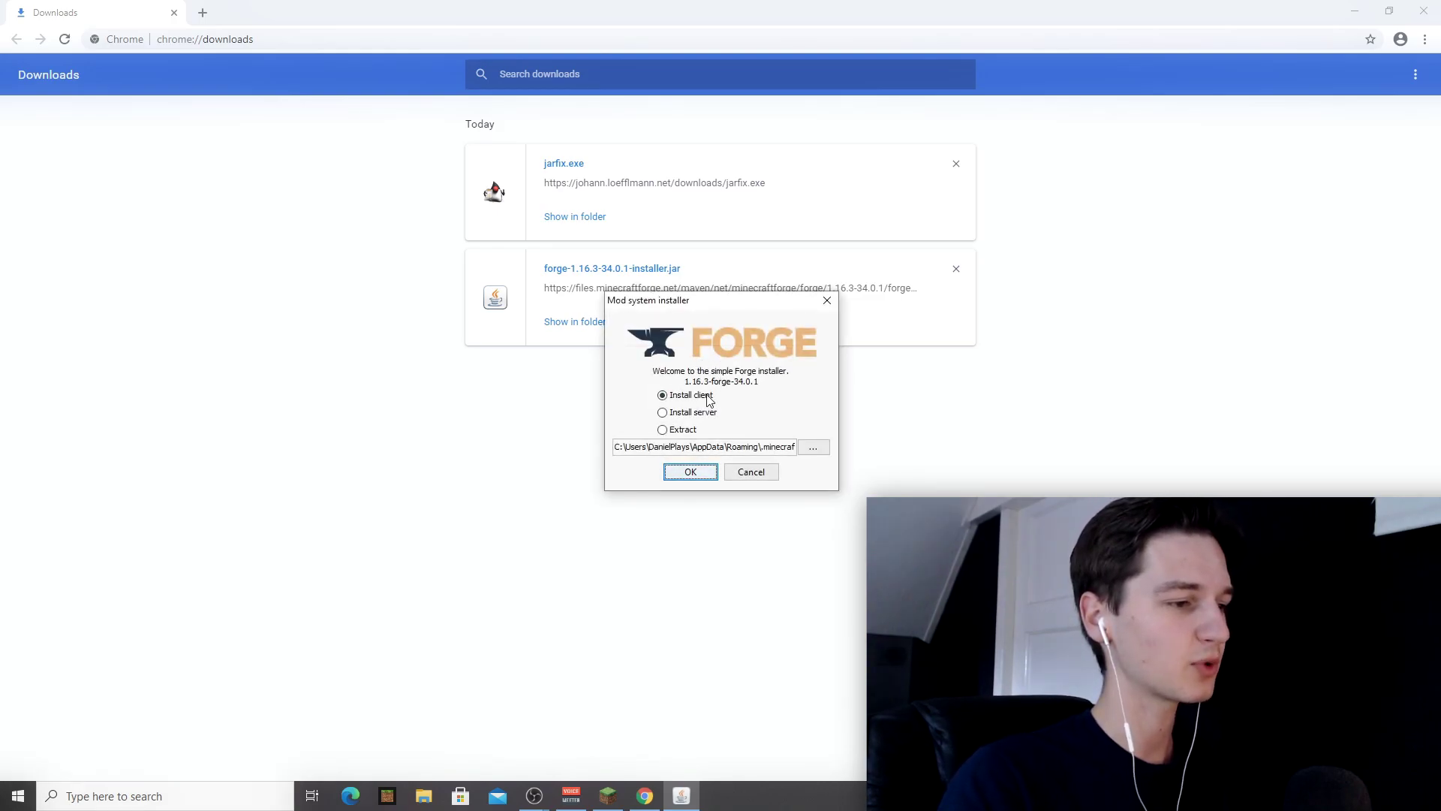
left_click(692, 394)
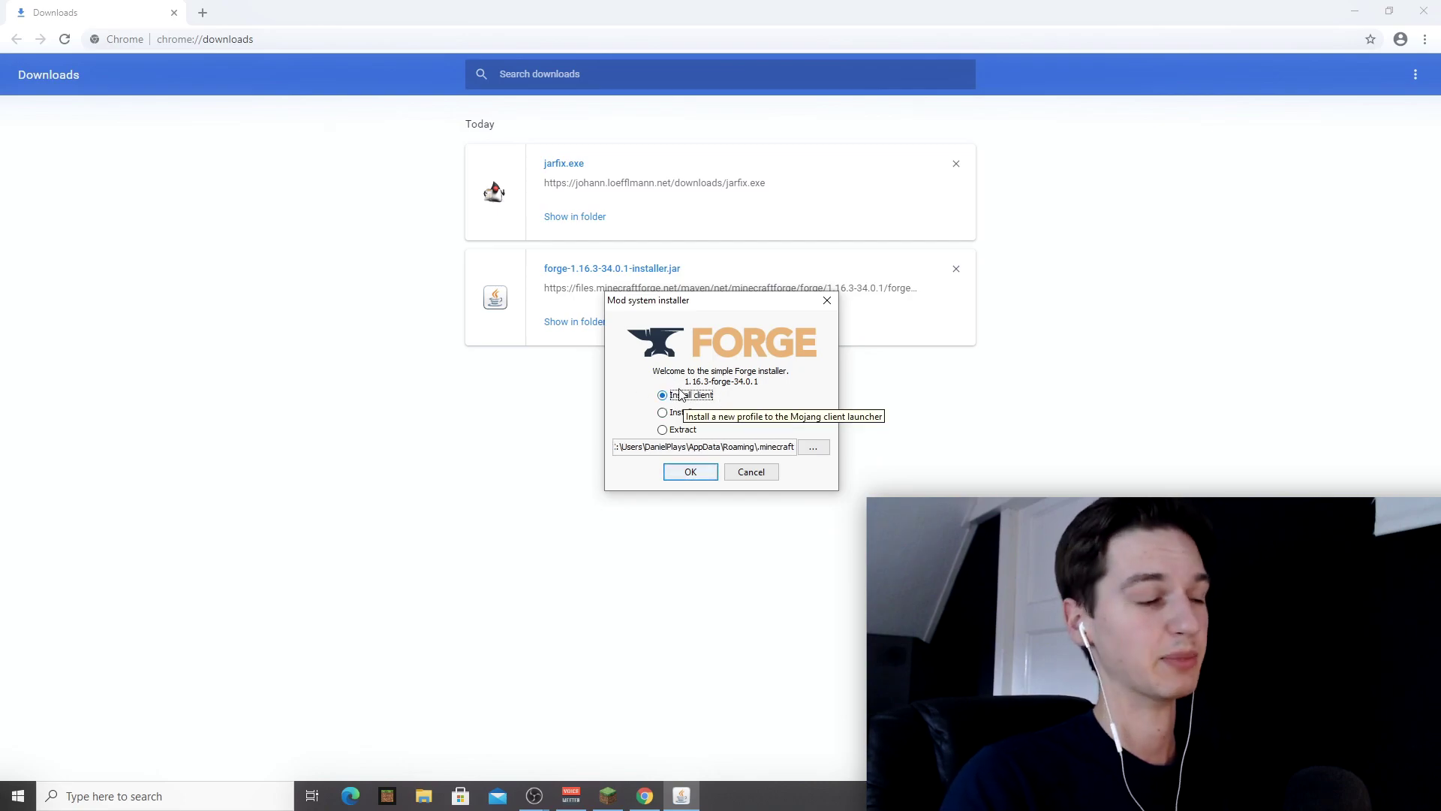
left_click(690, 472)
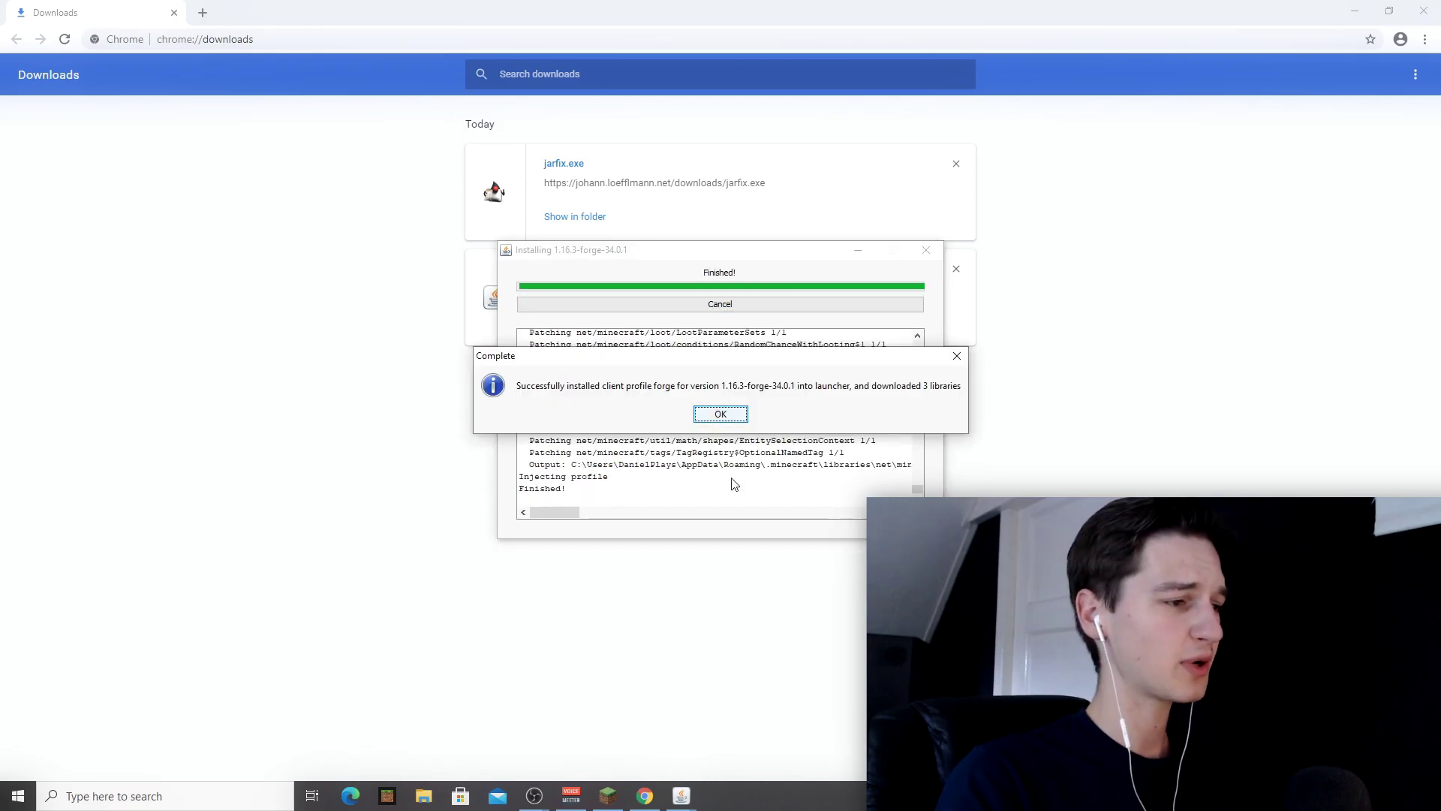
left_click(721, 415)
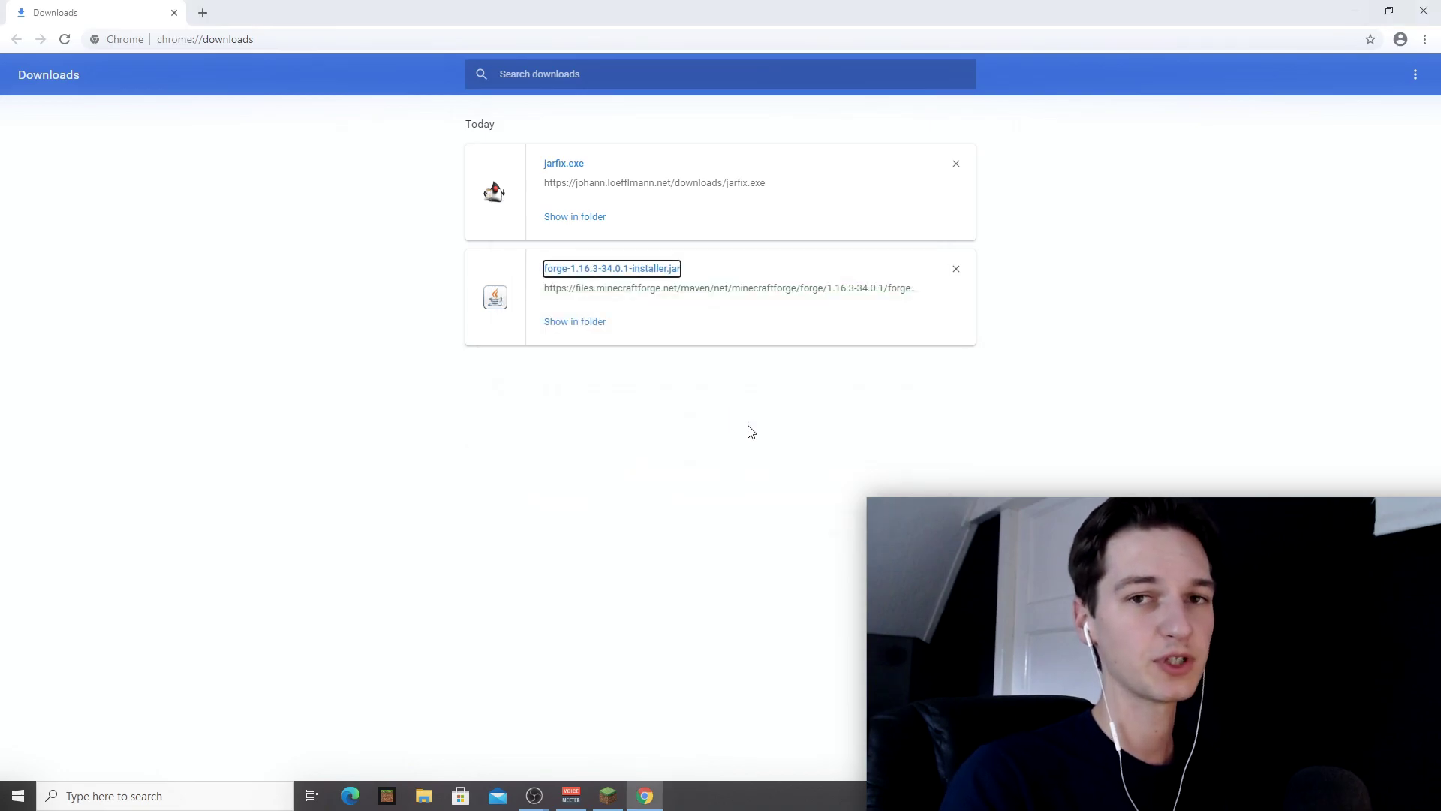
Minimize the browser and restart the Minecraft Launcher
left_click(1355, 11)
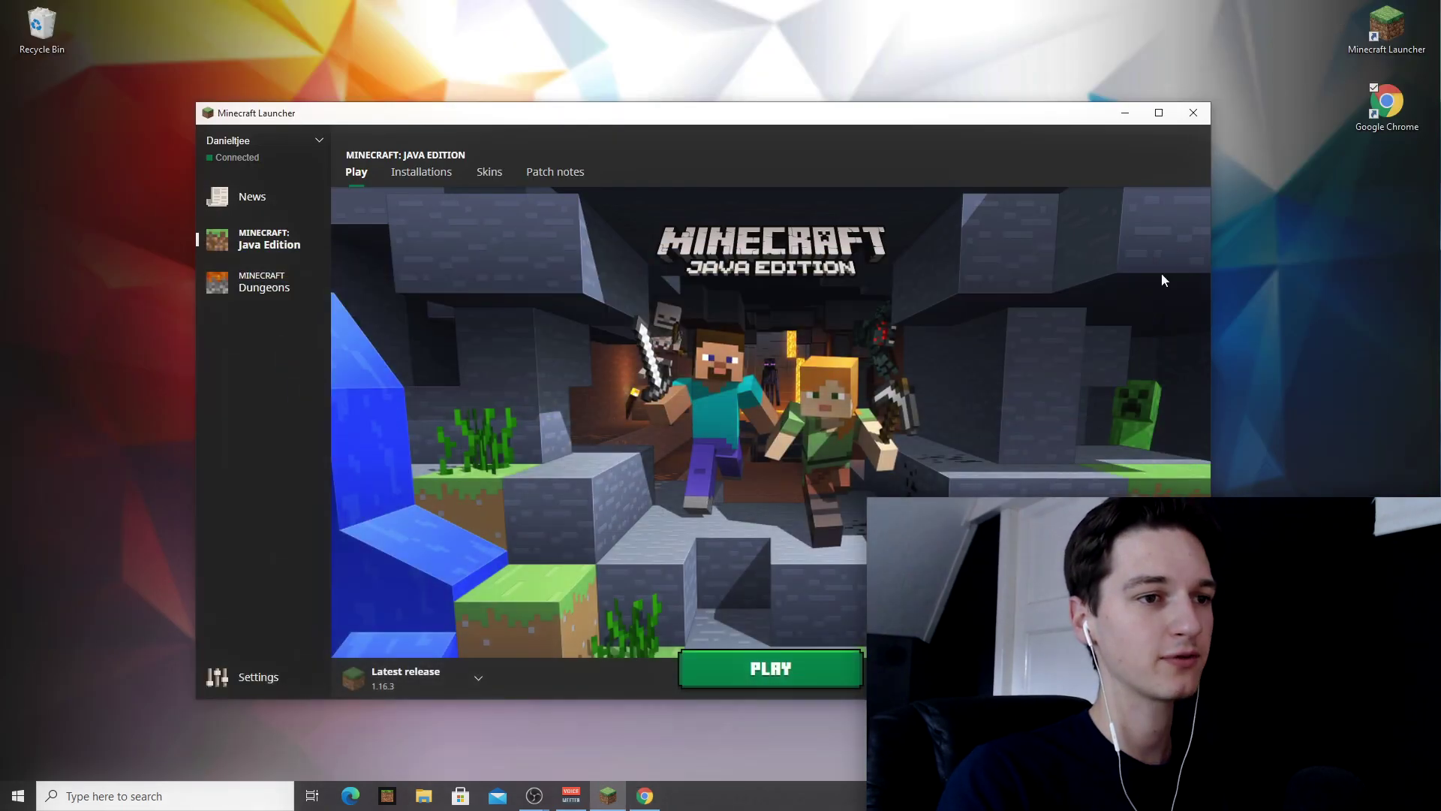
left_click(1193, 113)
double_click(1342, 50)
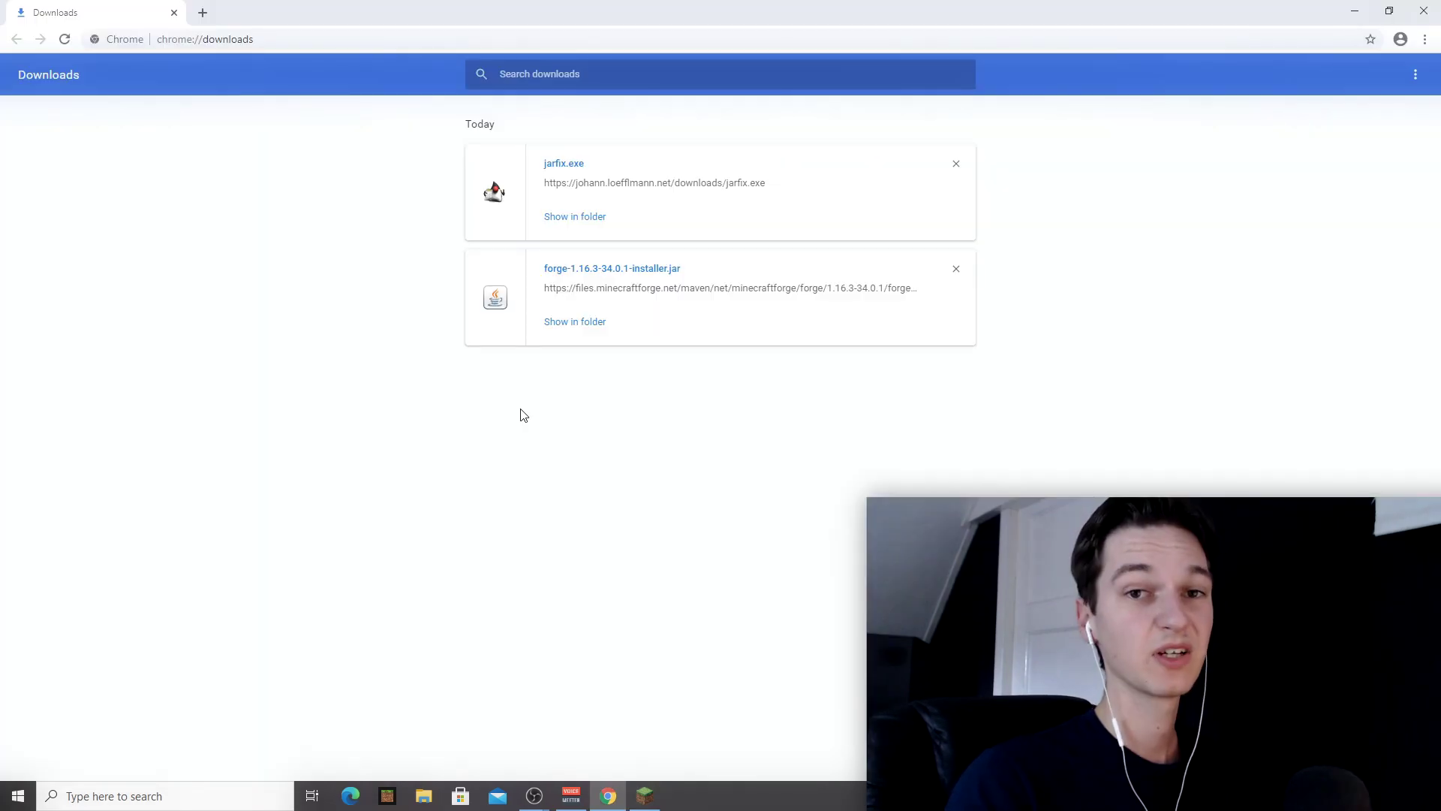
Launch Minecraft with the forge 1.16.3 profile and open the mods folder from the game's mod list
left_click(659, 795)
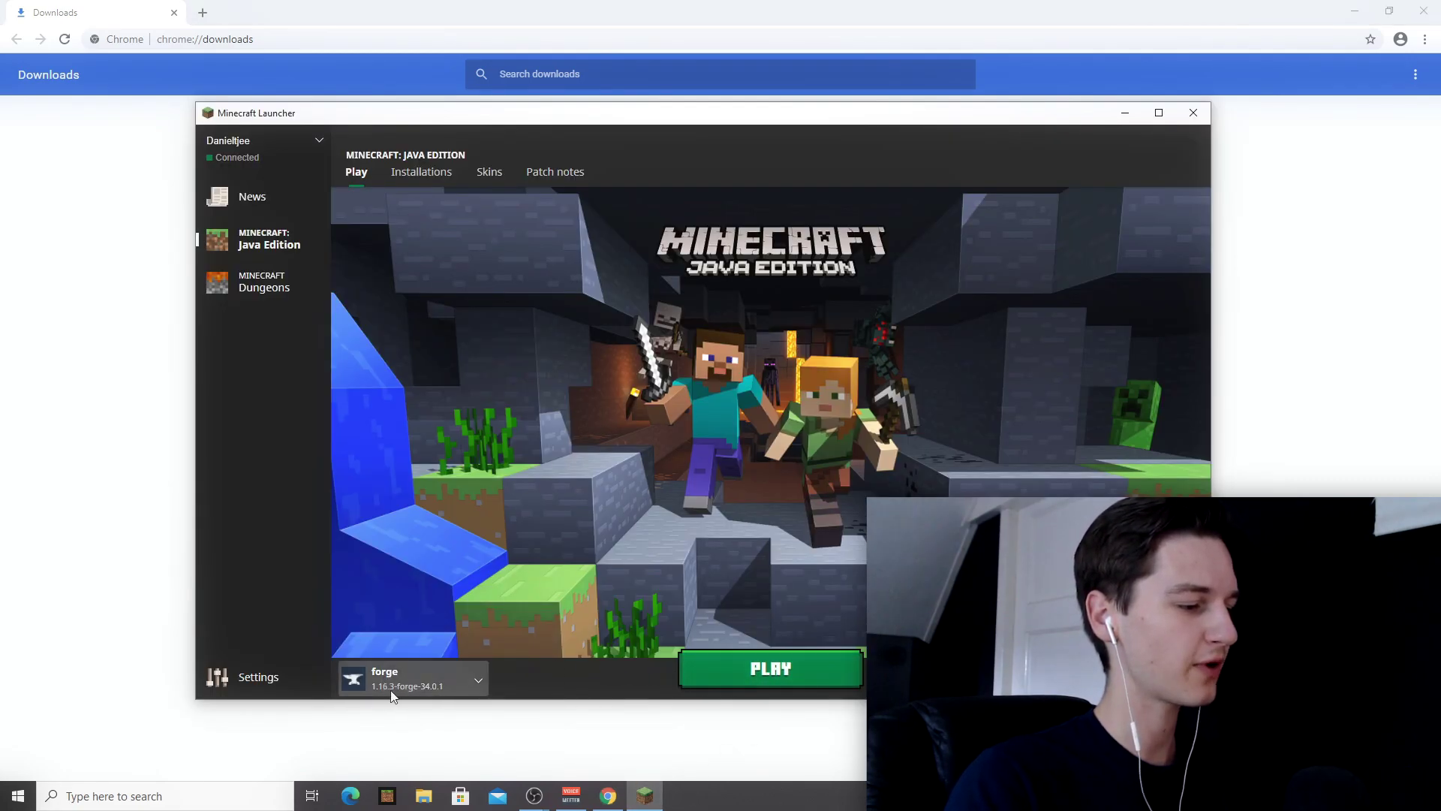
left_click(767, 670)
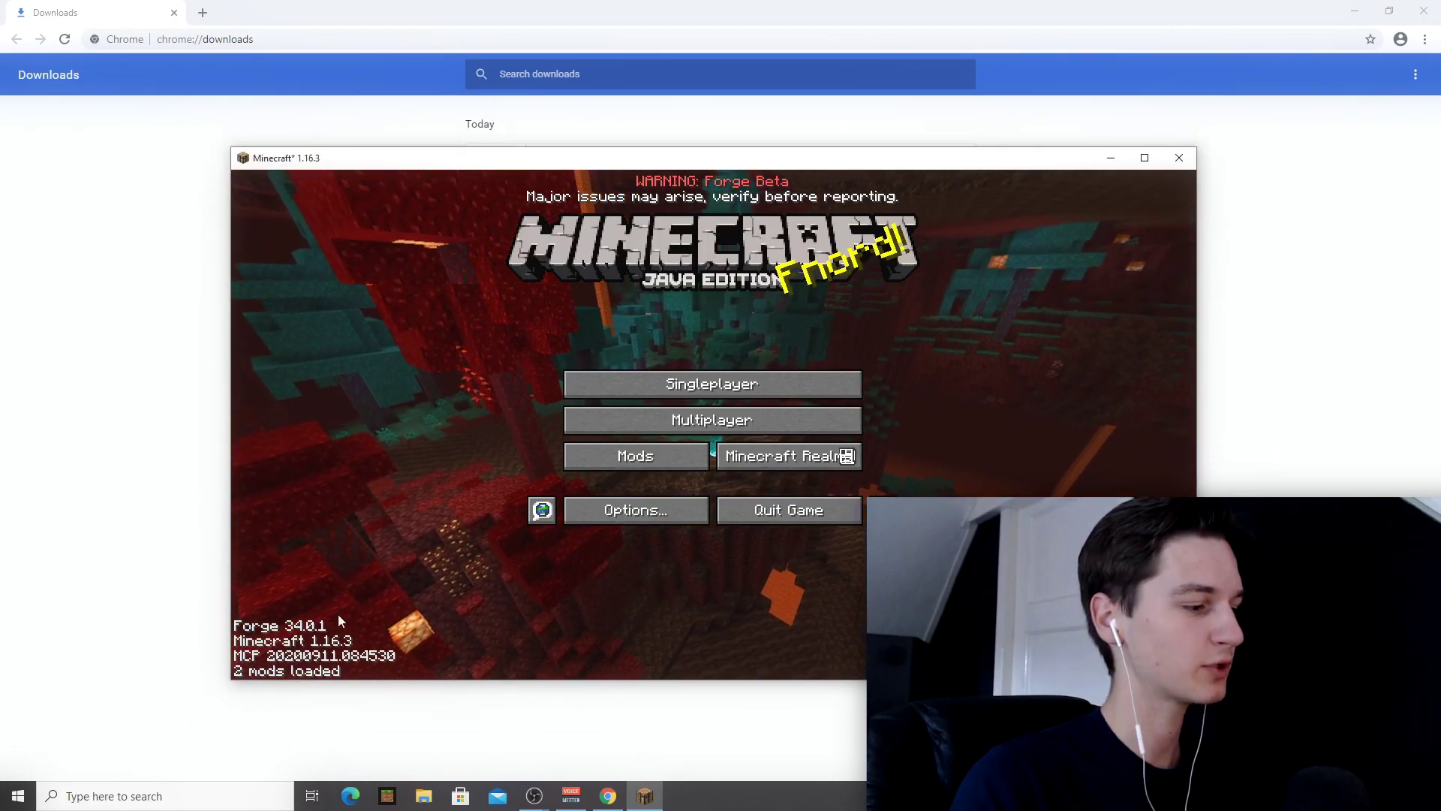
left_click(636, 459)
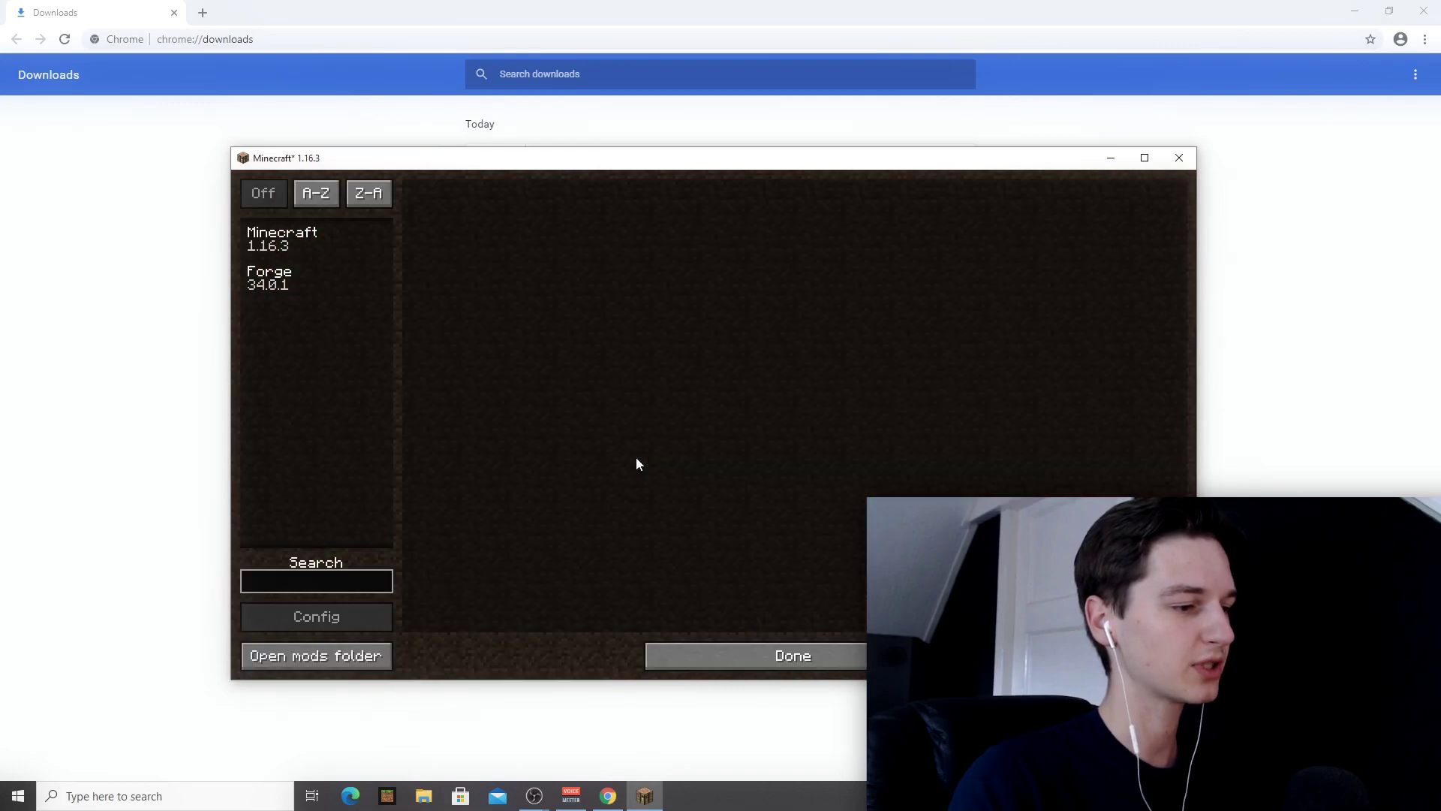
left_click(310, 656)
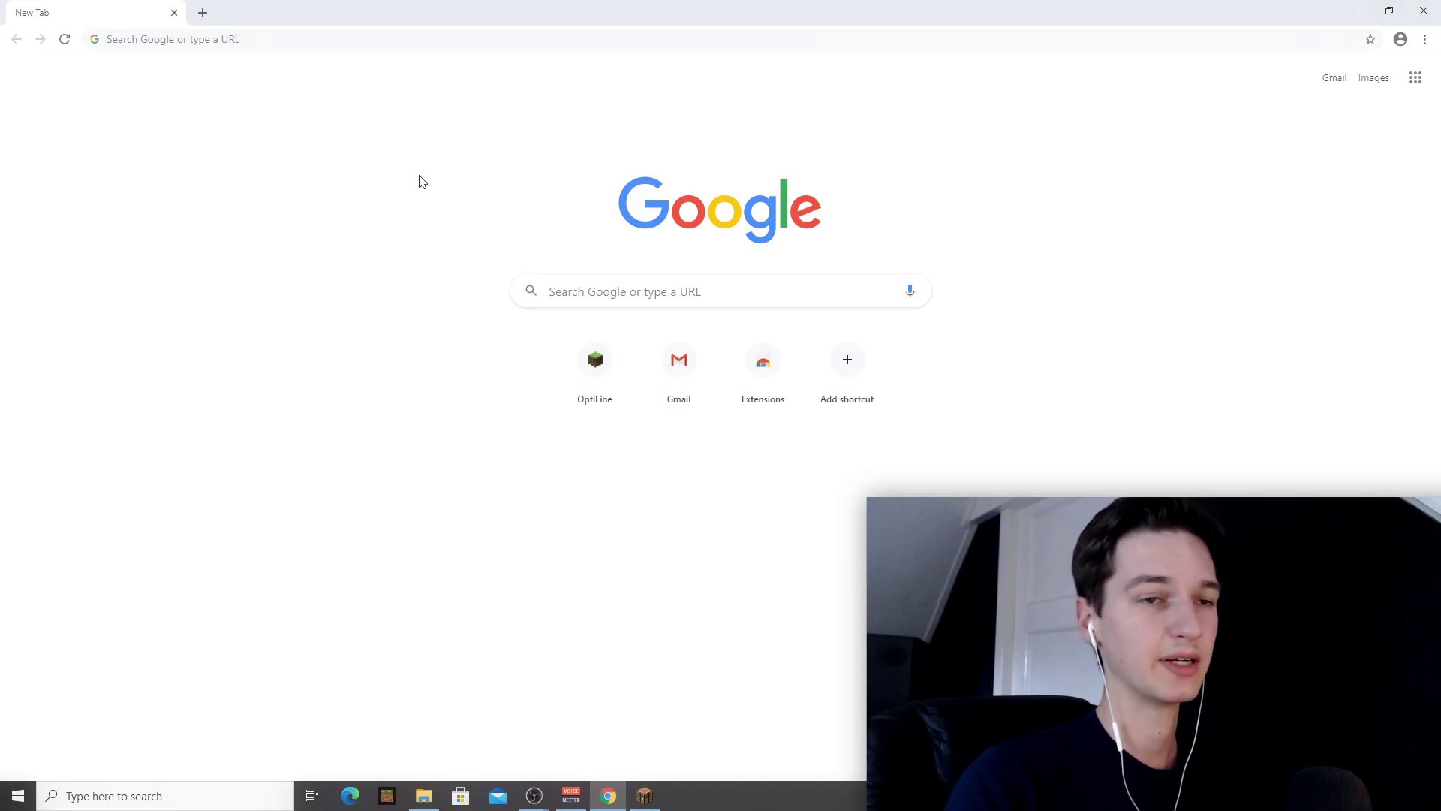
Open the OptiFine website's downloads page and expand the preview versions
left_click(594, 364)
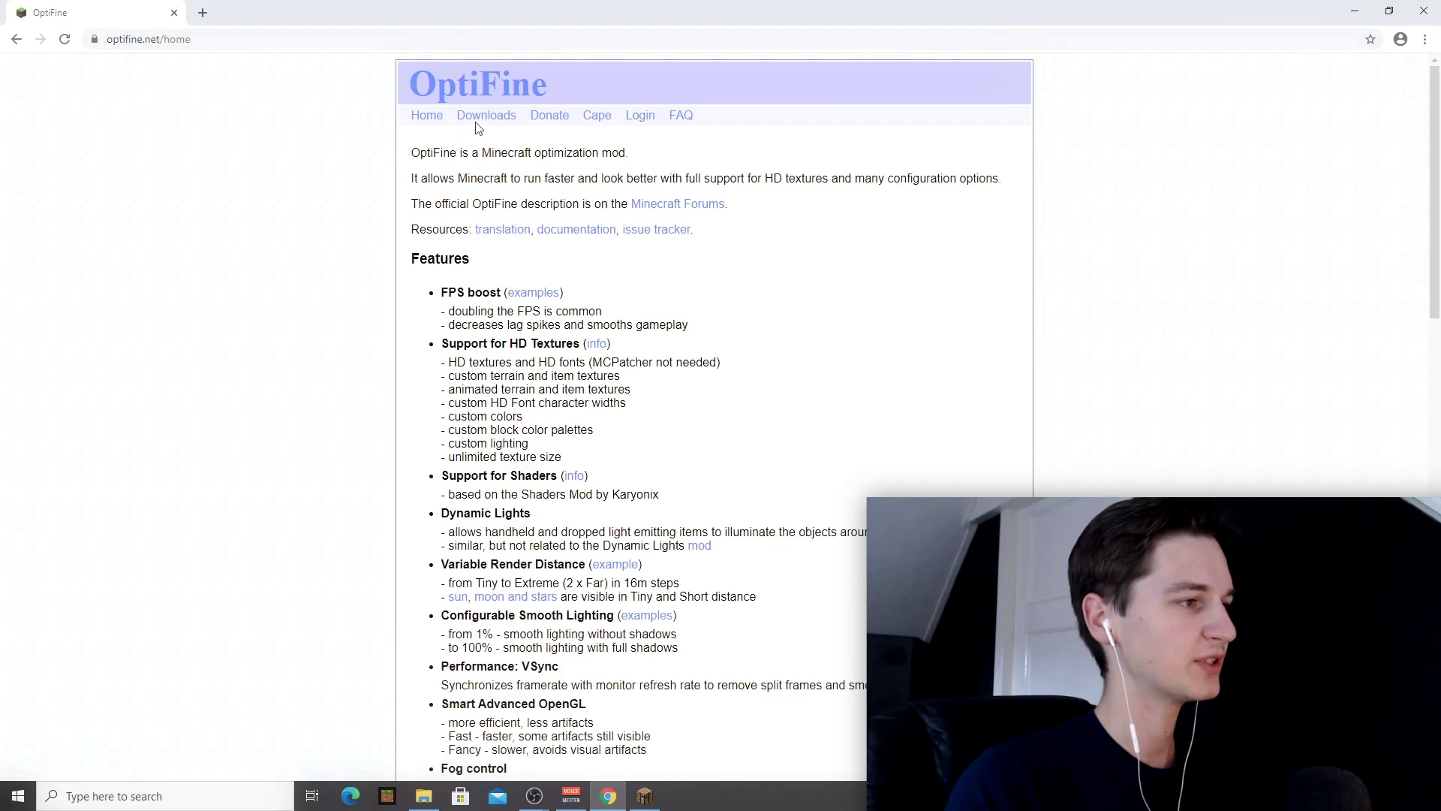
left_click(484, 118)
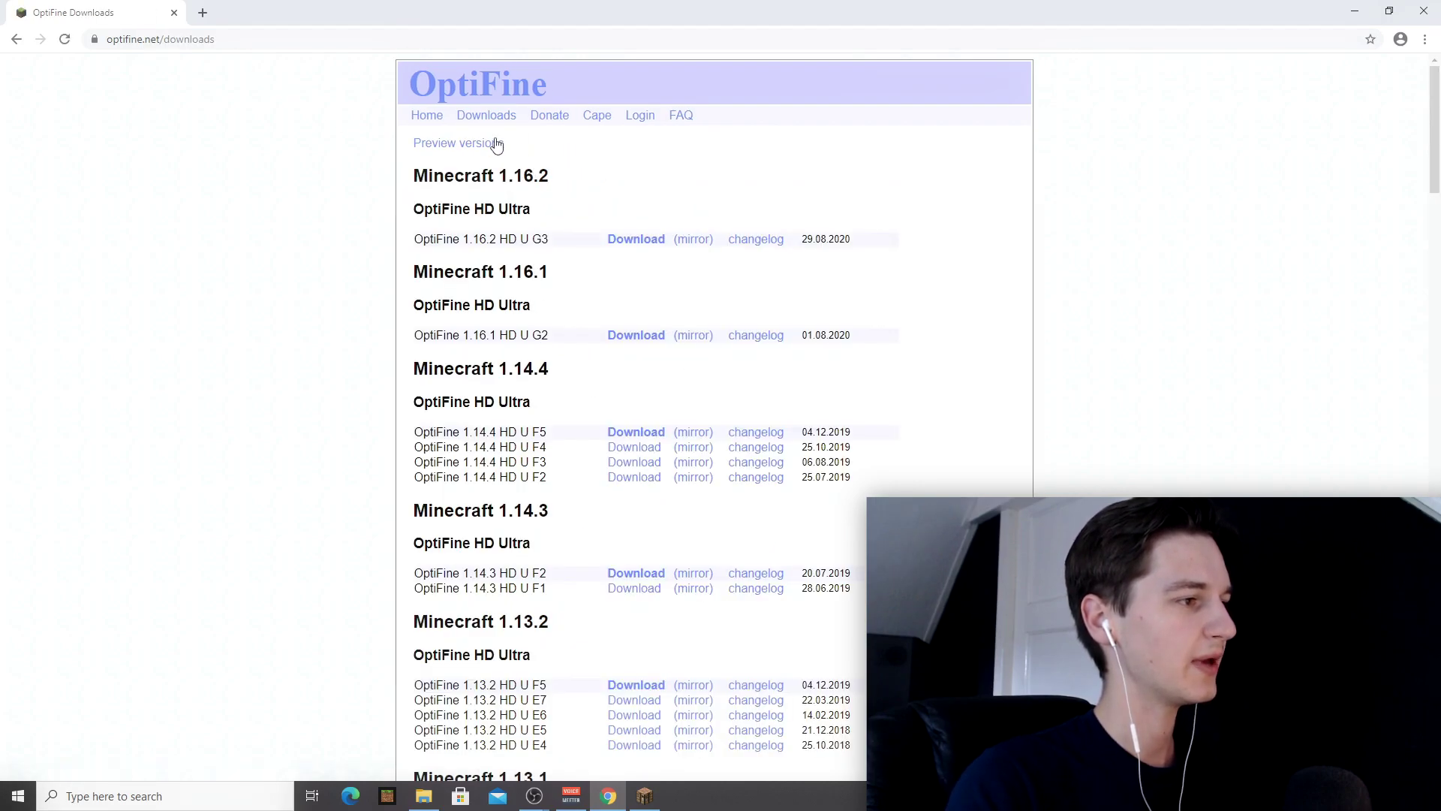
left_click(458, 146)
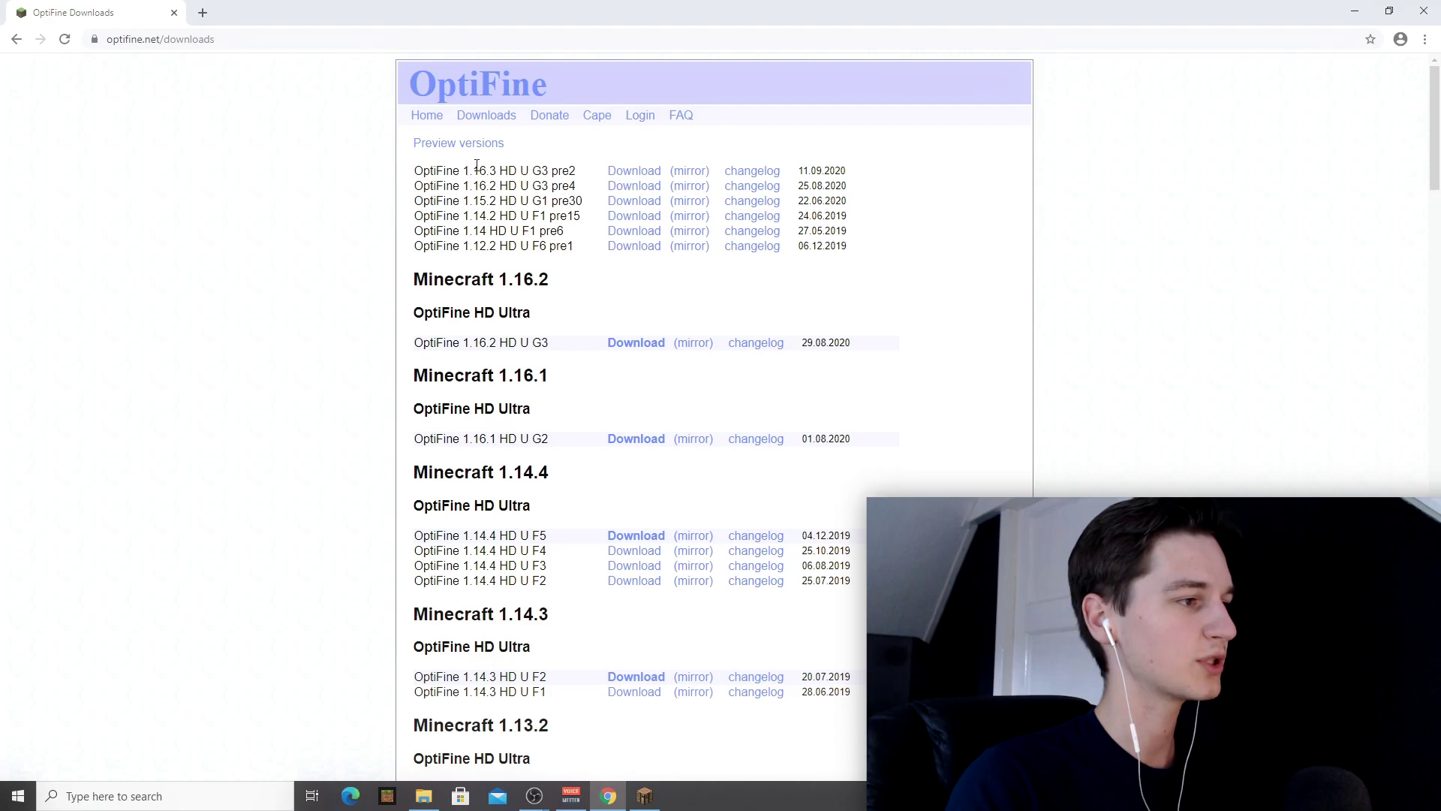
left_click_drag(466, 170, 503, 174)
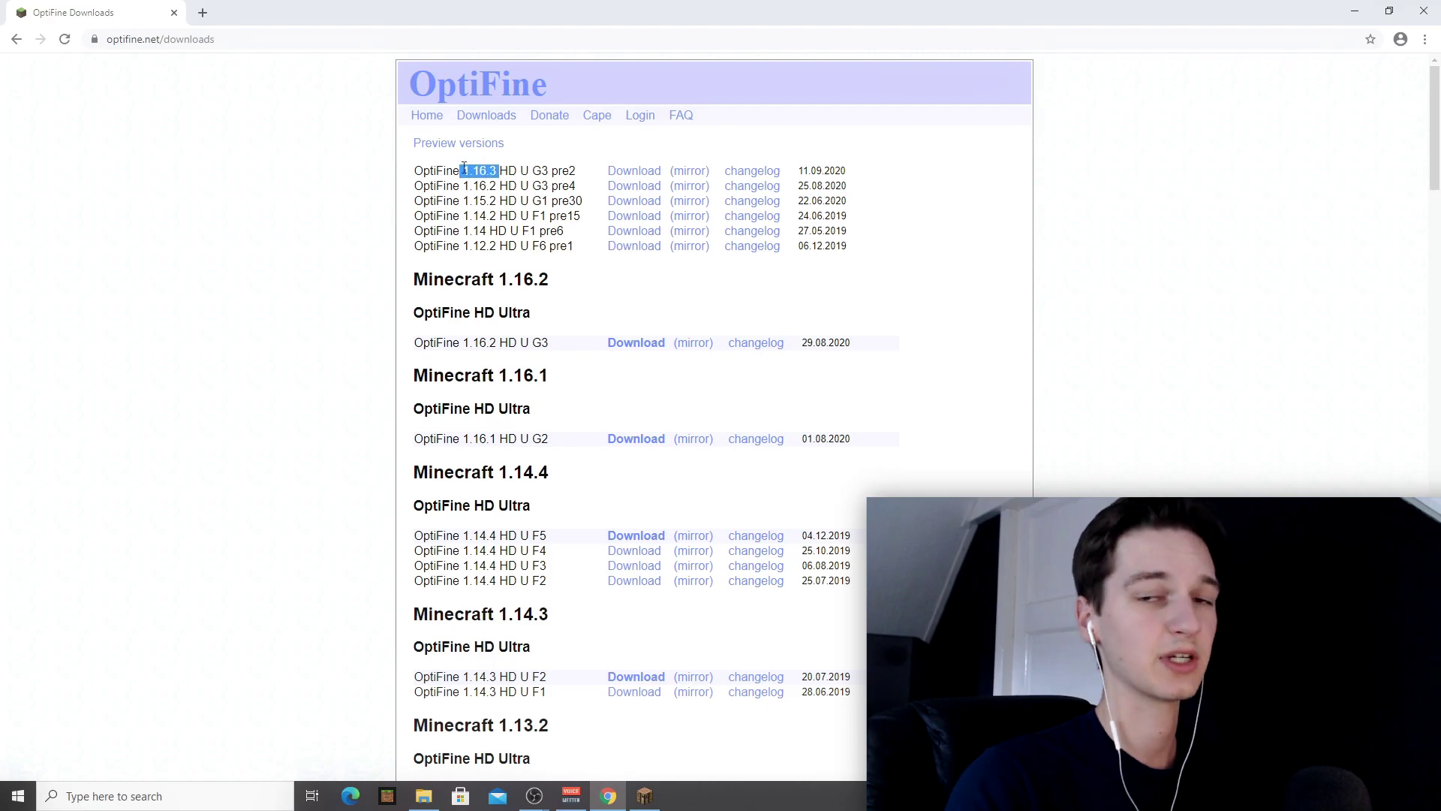
left_click(617, 162)
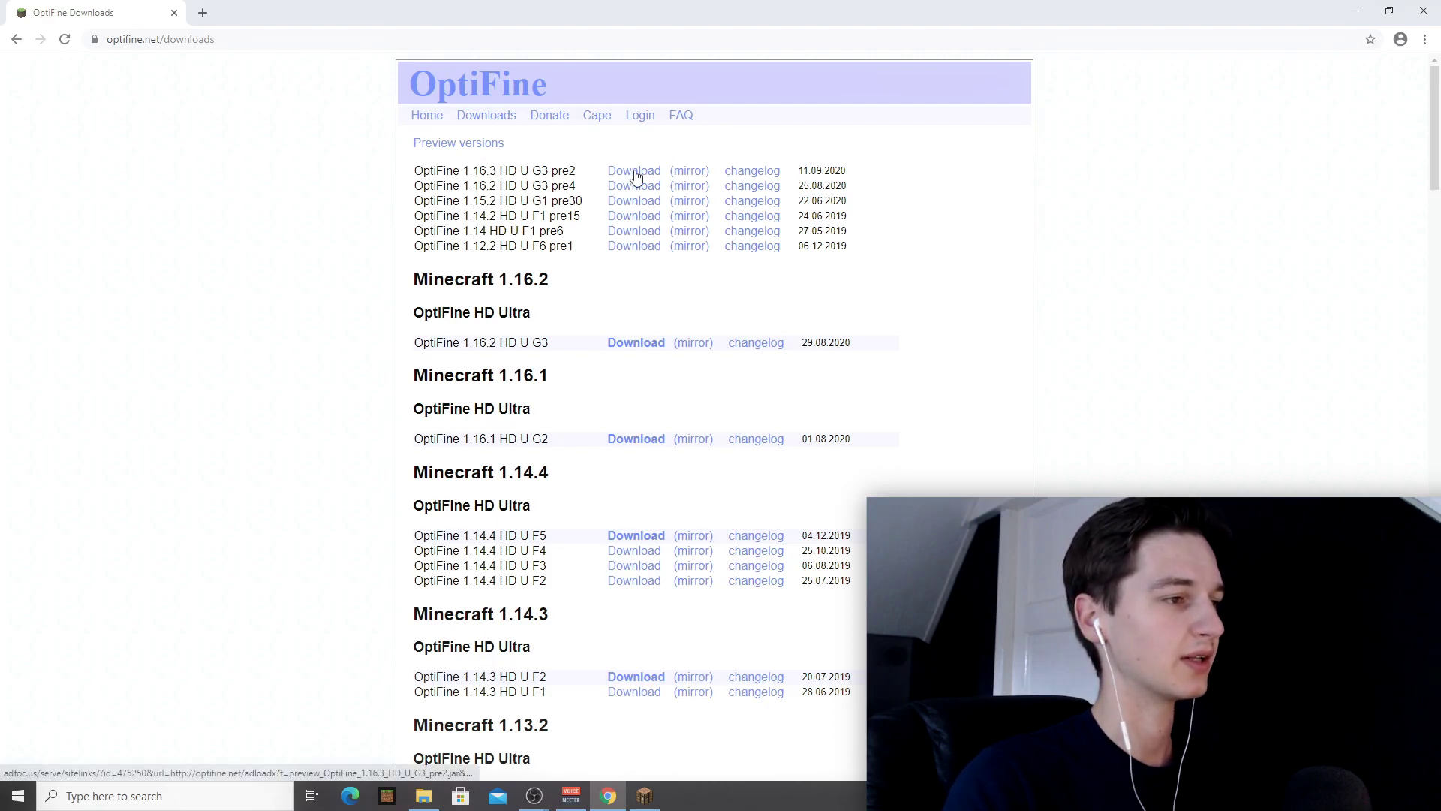
Open the download page for OptiFine 1.16.3 HD U G3 pre2, skipping the advertisement
left_click(634, 174)
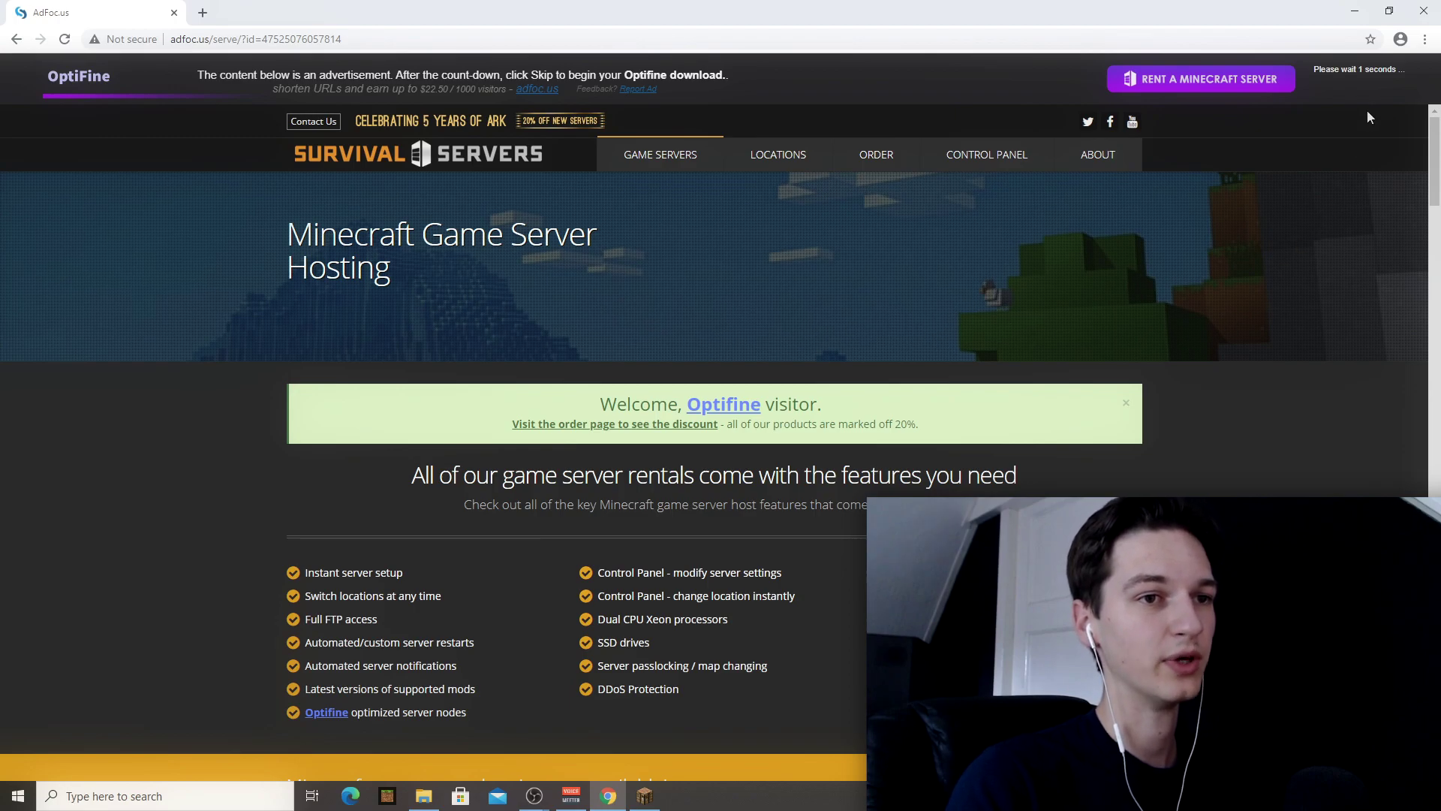
left_click(1360, 87)
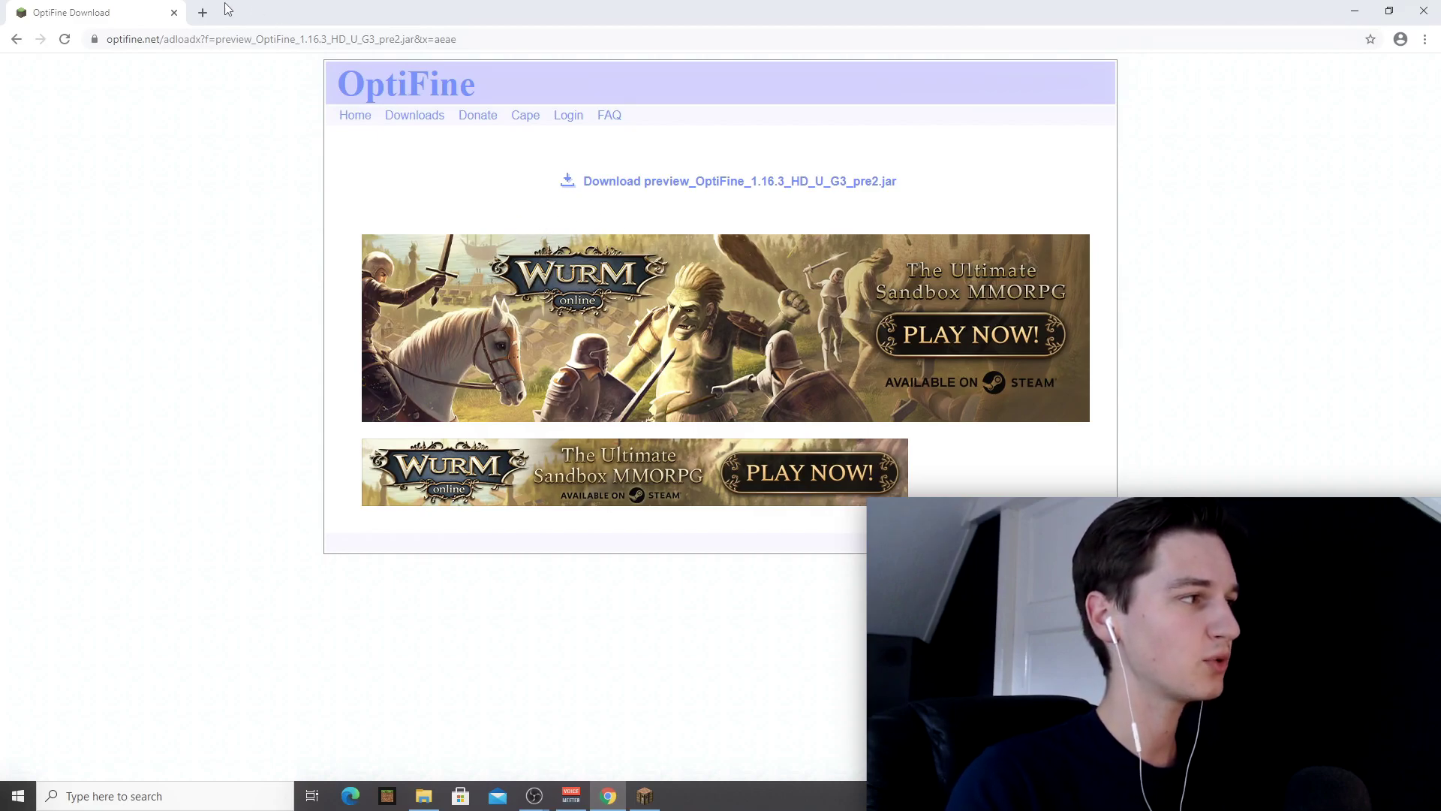
left_click(202, 12)
left_click(120, 10)
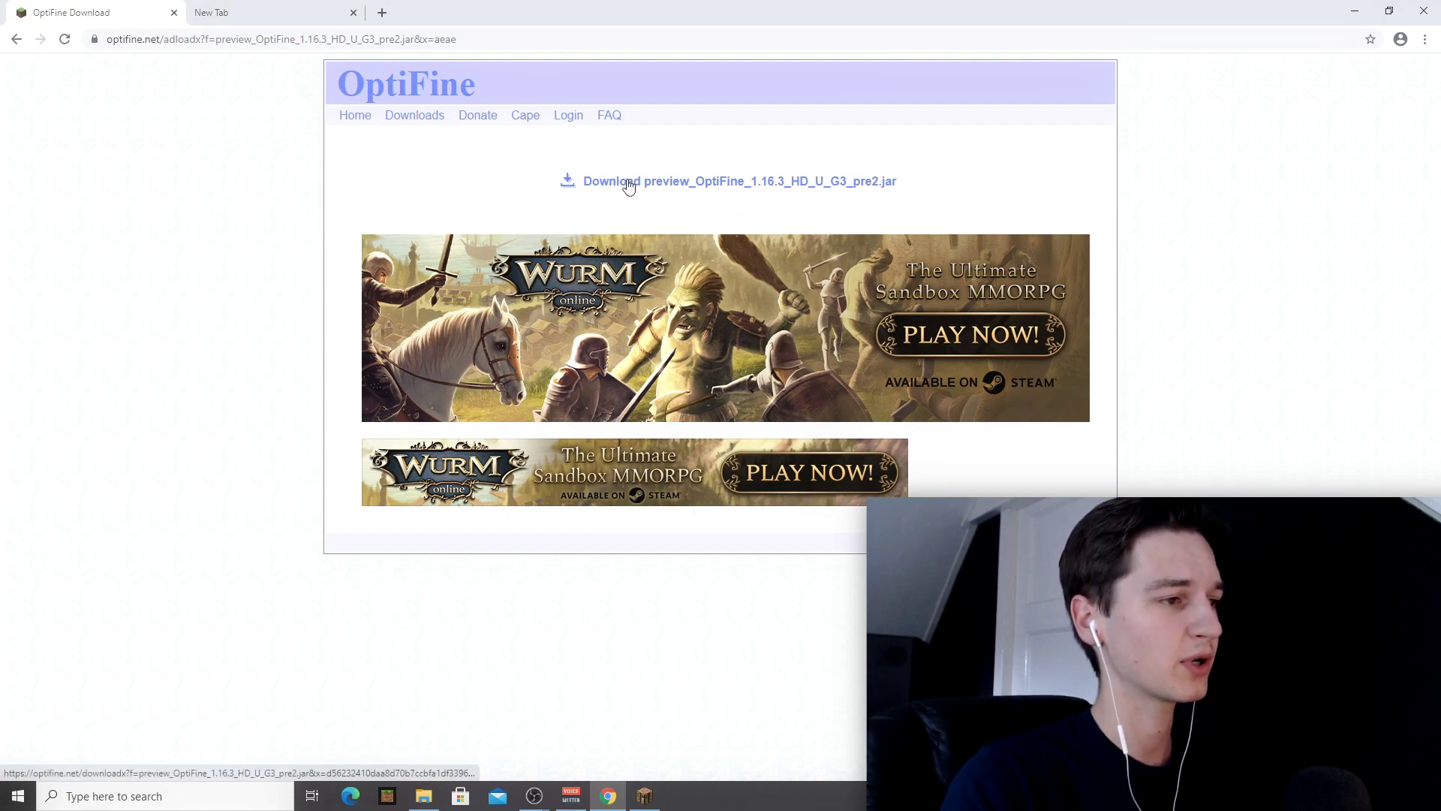
Download preview_OptiFine_1.16.3_HD_U_G3_pre2.jar and close the OptiFine download page
left_click(728, 183)
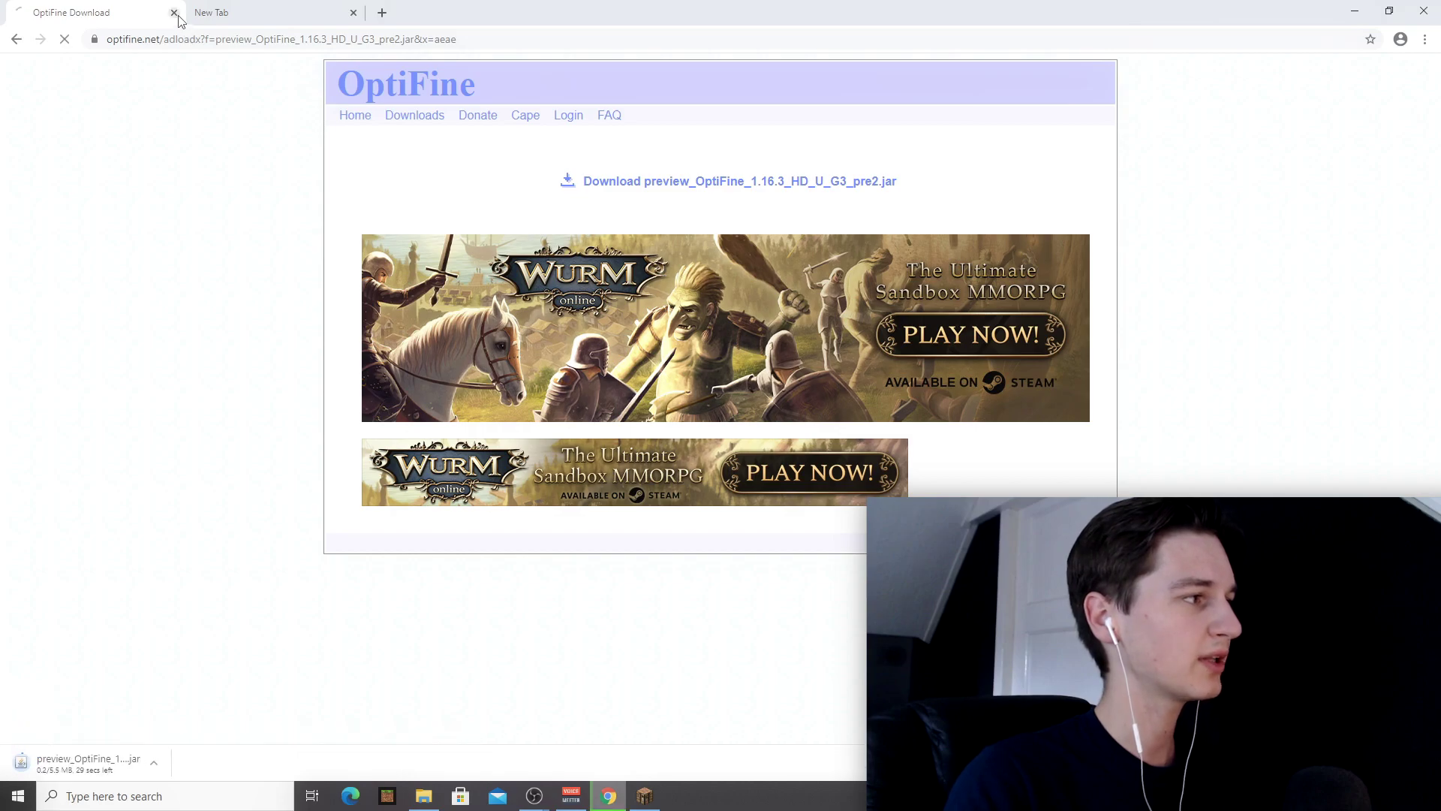
left_click(173, 12)
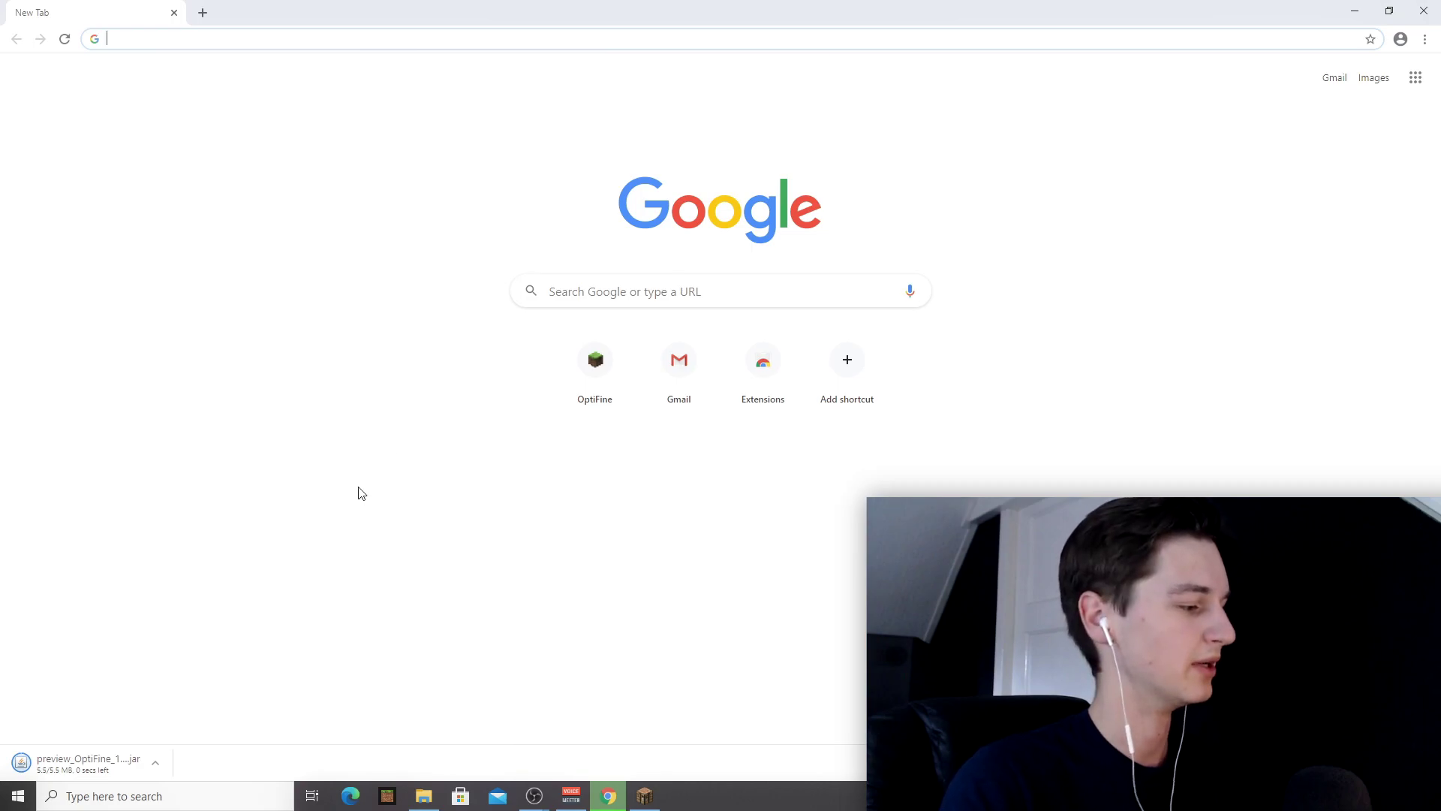
left_click(420, 623)
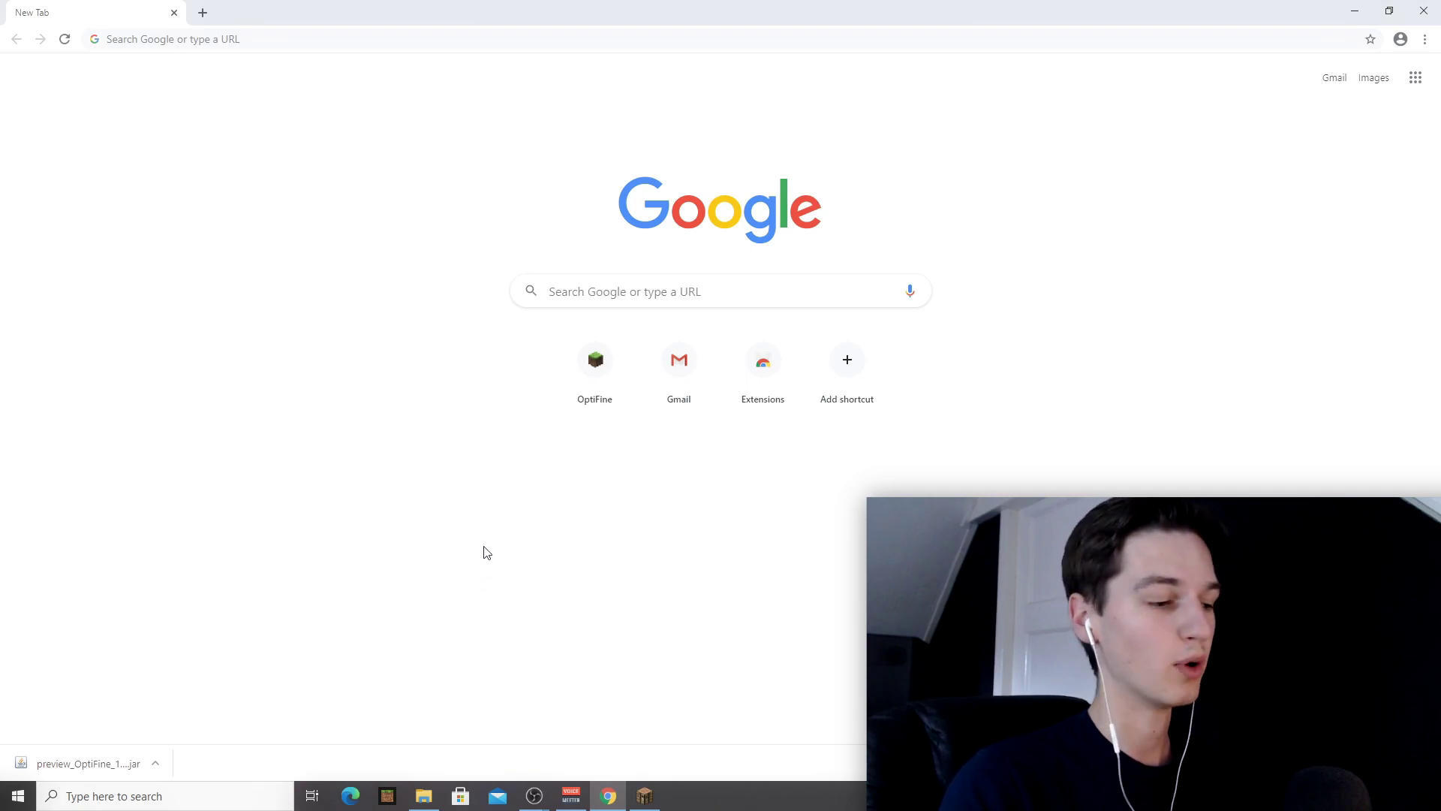
Place the downloaded OptiFine jar on the desktop and clear the open windows out of the way
left_click(424, 795)
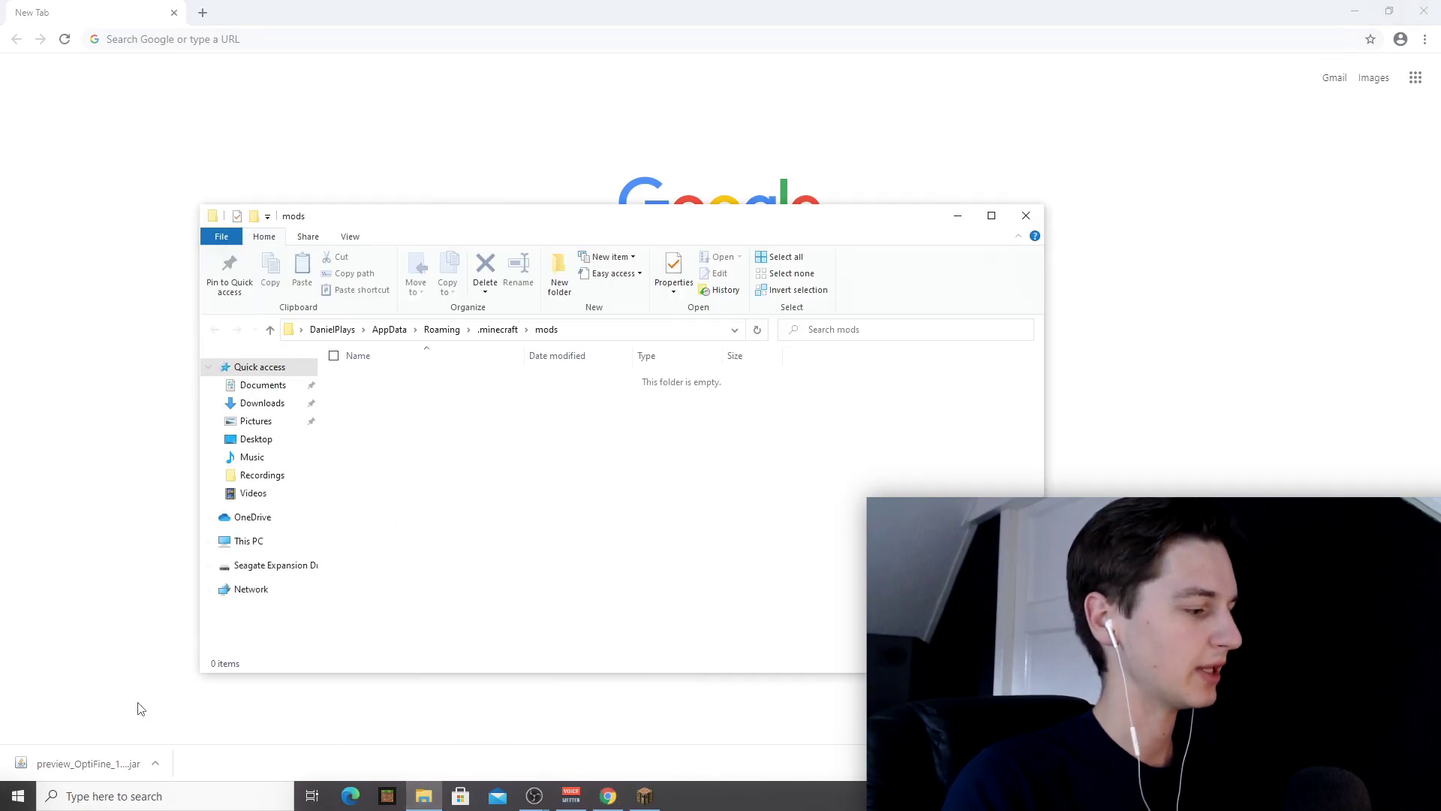
left_click_drag(84, 762, 253, 56)
key("super+d")
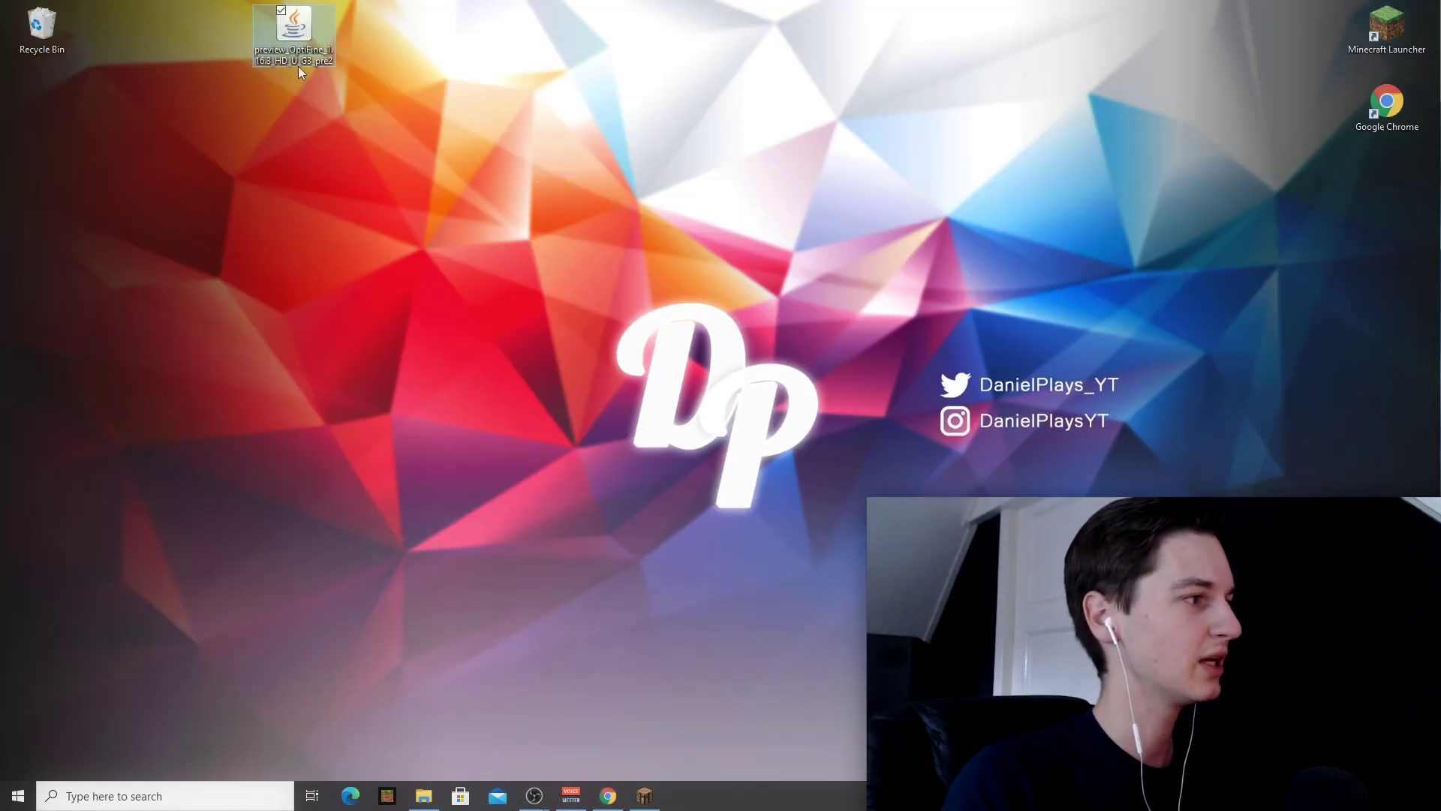
left_click(627, 670)
Open the mods folder from Minecraft's mod list and move the OptiFine jar from the desktop into it
left_click(423, 795)
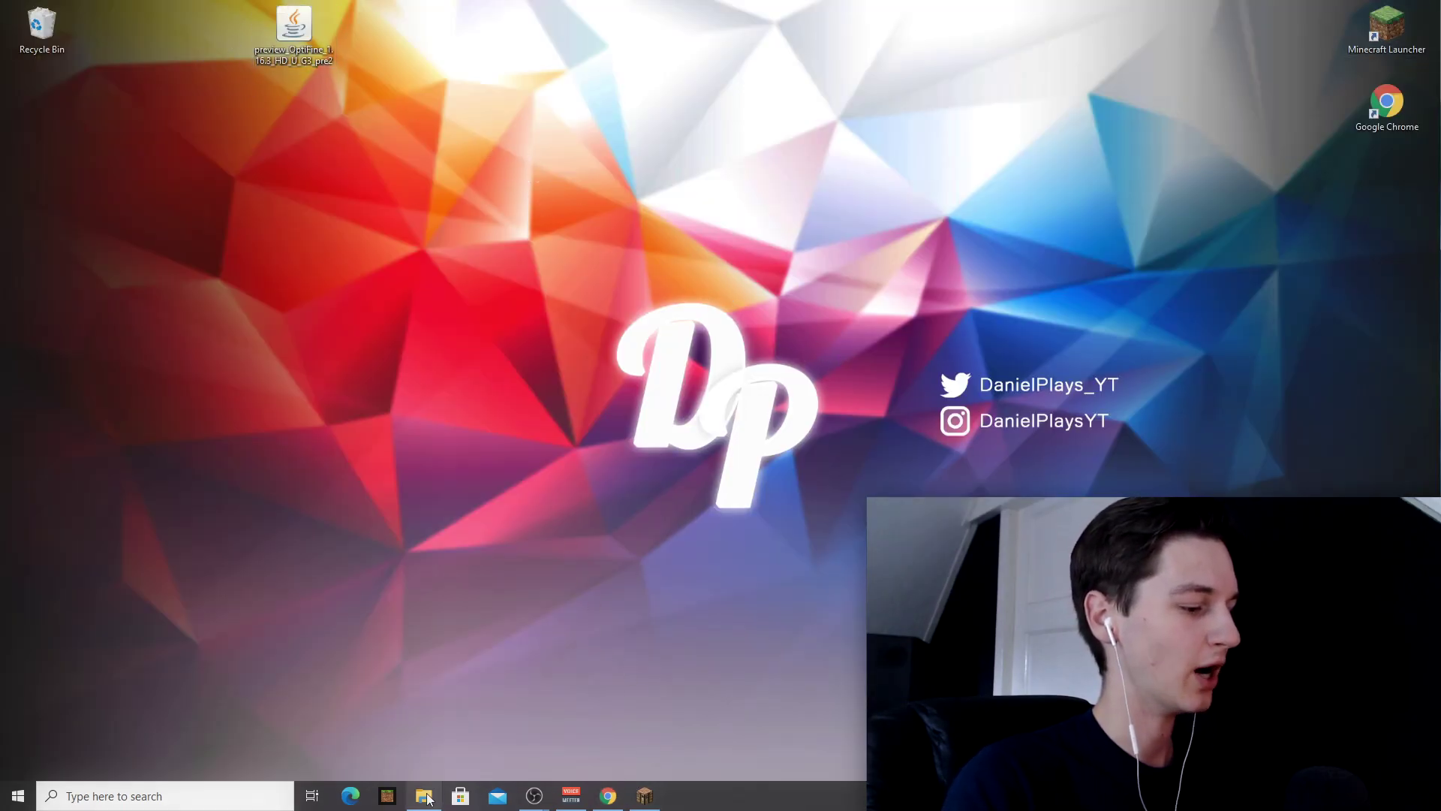
left_click_drag(510, 224, 657, 180)
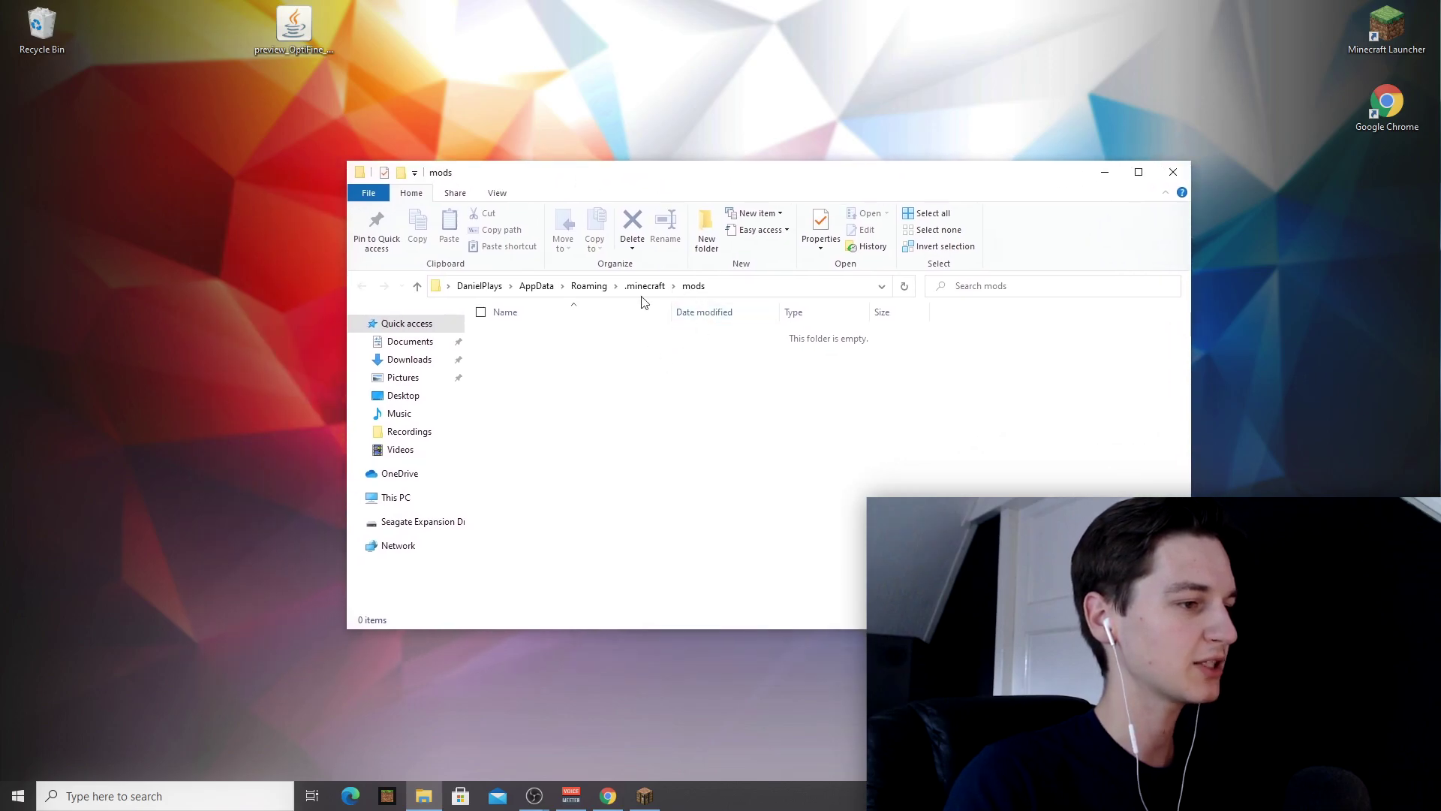
left_click(643, 795)
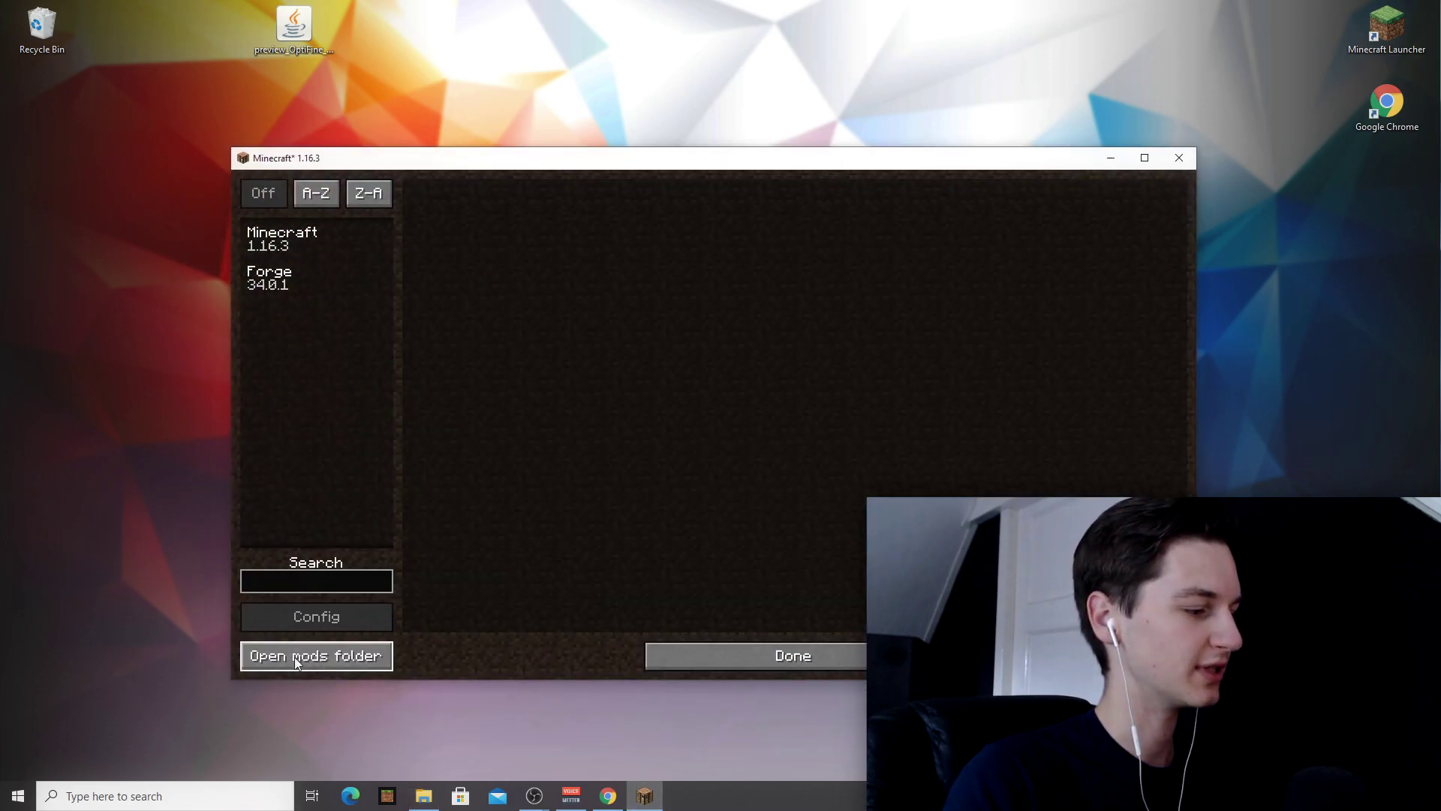
left_click(312, 656)
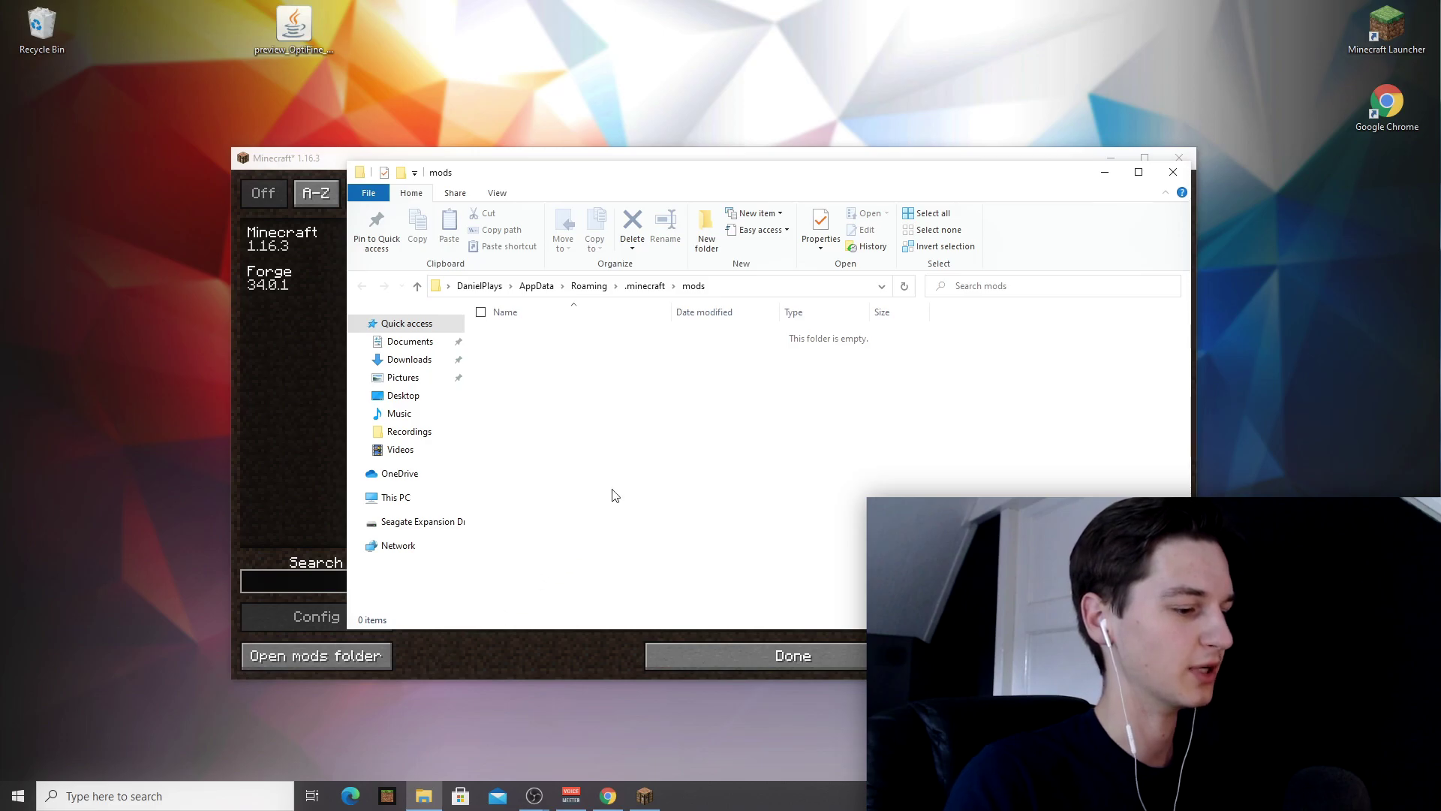
left_click_drag(294, 26, 633, 368)
left_click(728, 355)
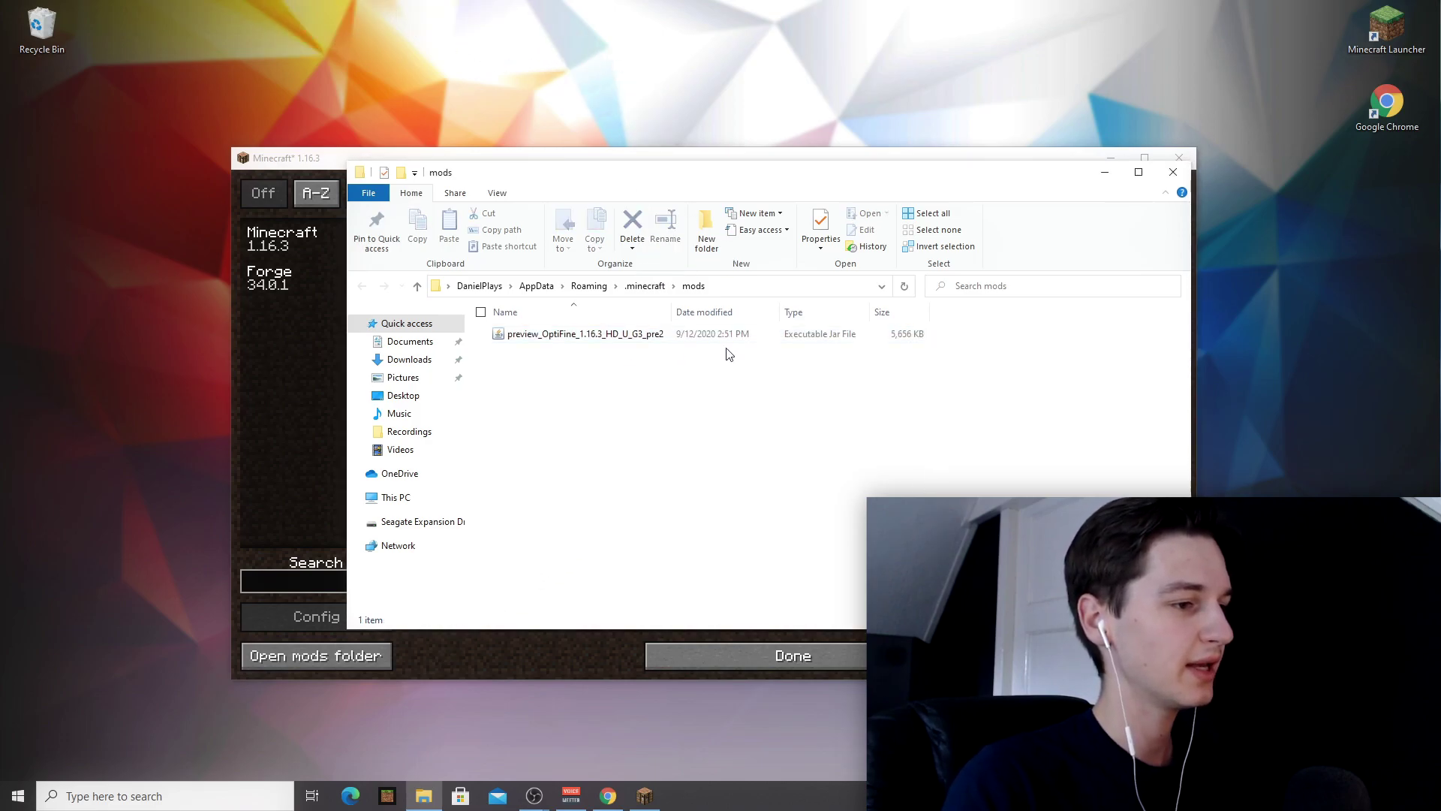
Close the mods folder and restart Minecraft through the Minecraft Launcher
left_click(1175, 173)
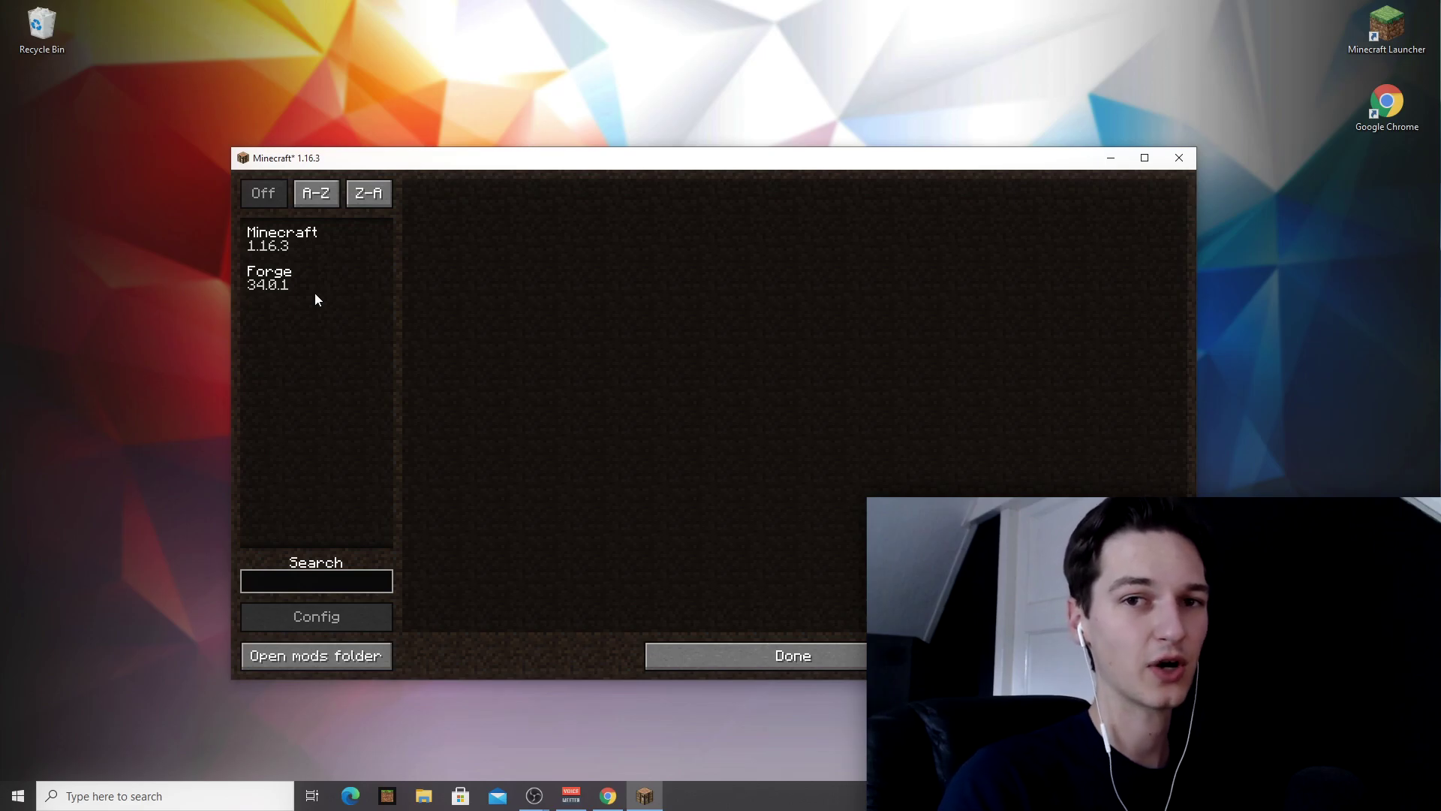
left_click(812, 650)
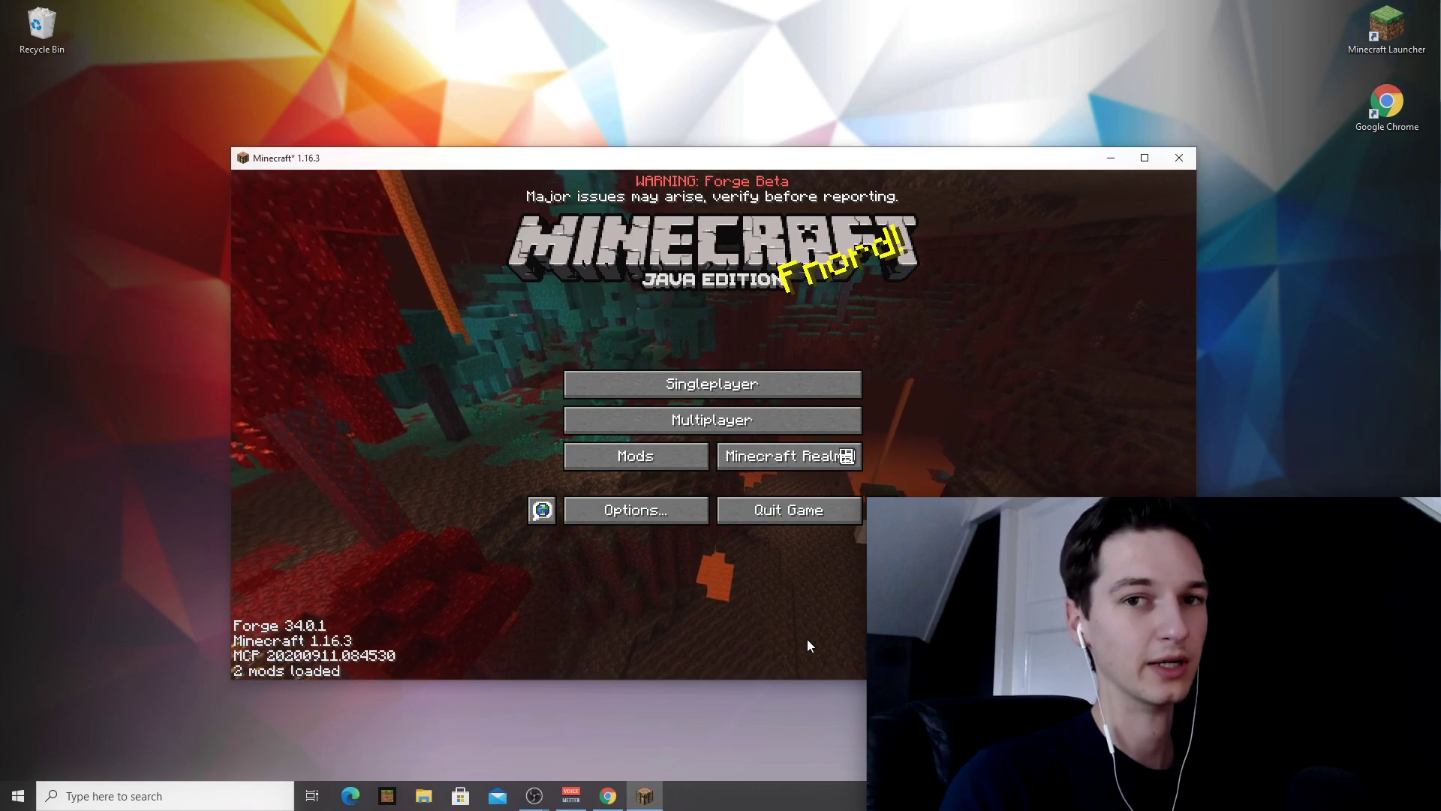
left_click(789, 511)
double_click(1386, 29)
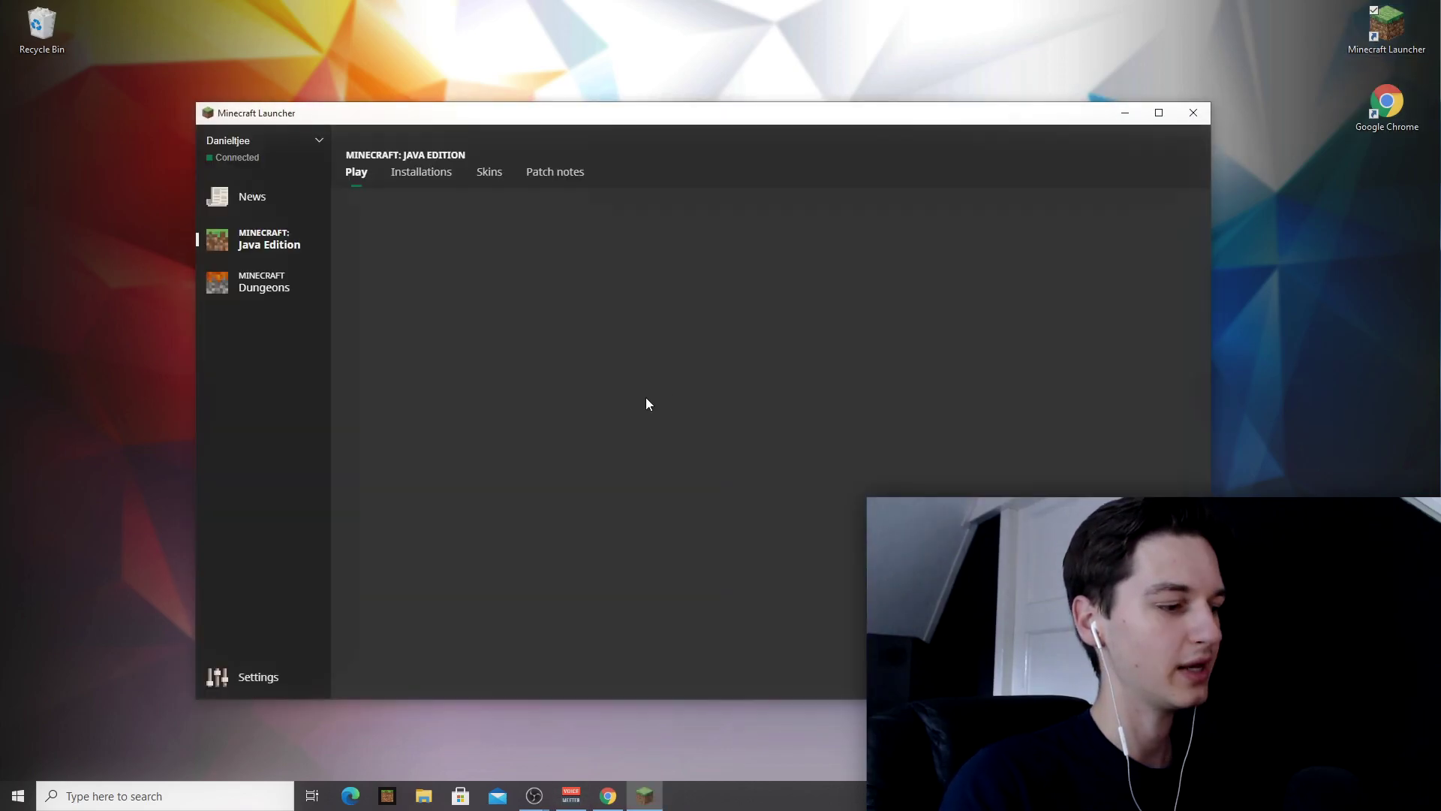
left_click(771, 669)
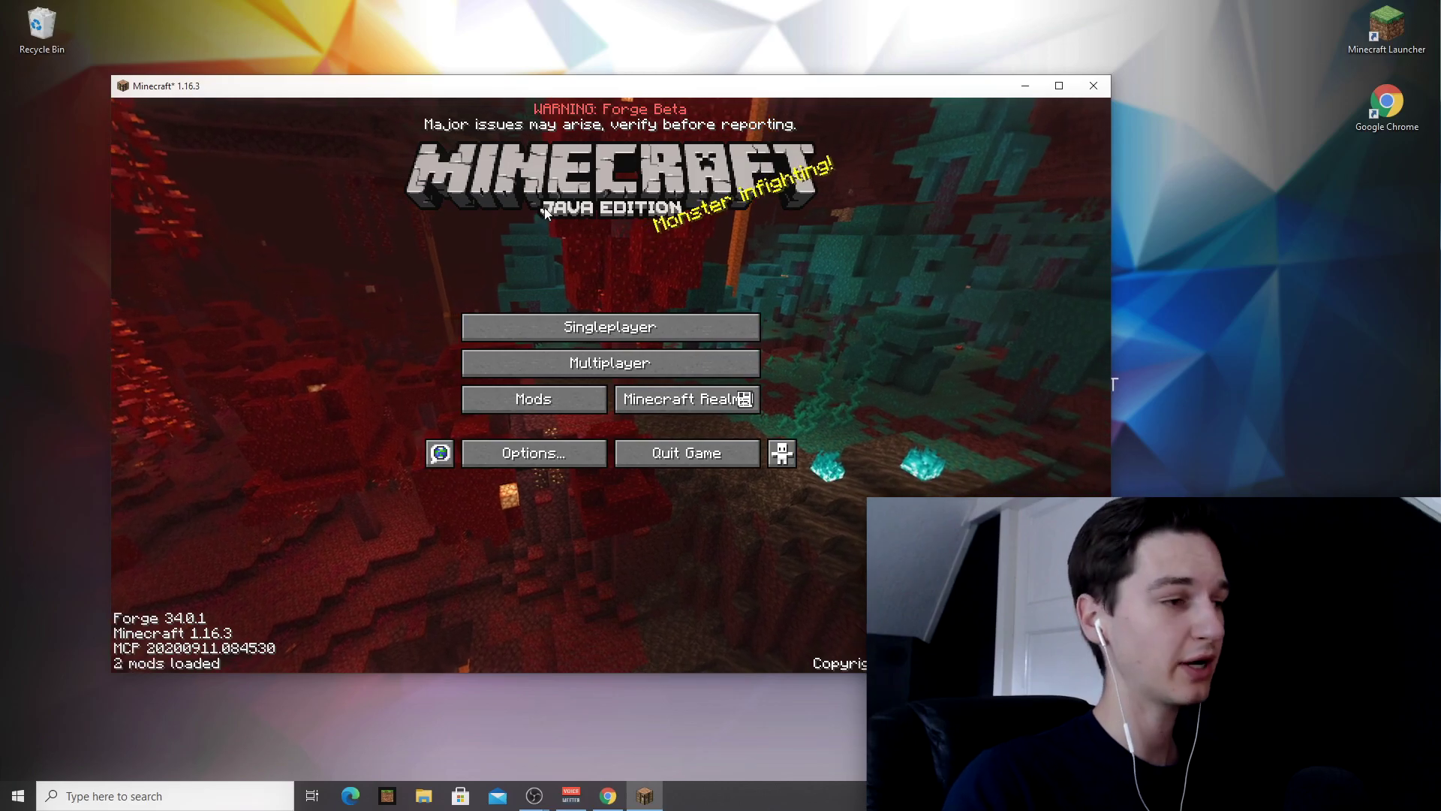
Open Minecraft's video settings to check for the OptiFine options, and bring up the shader list
left_click(535, 455)
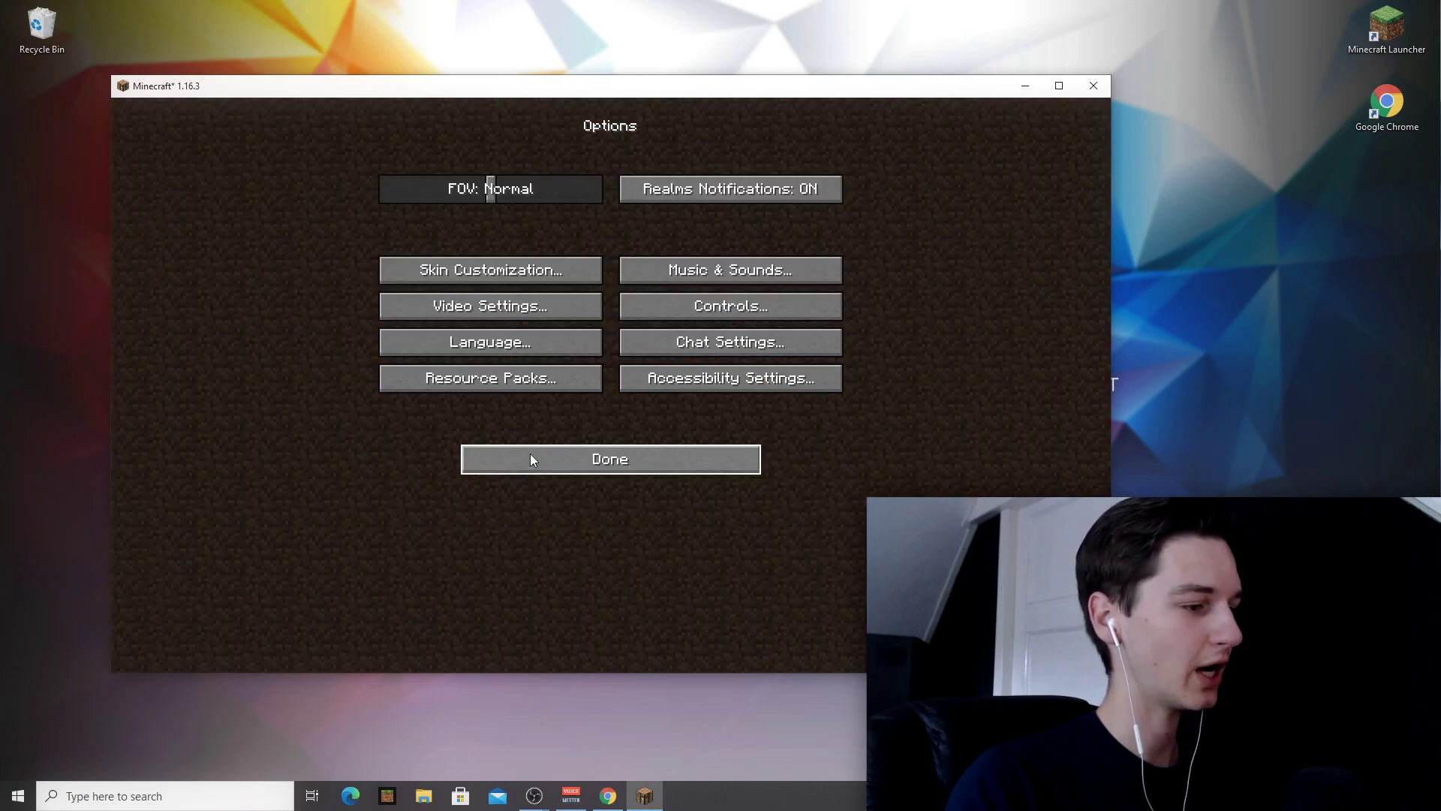
left_click(495, 306)
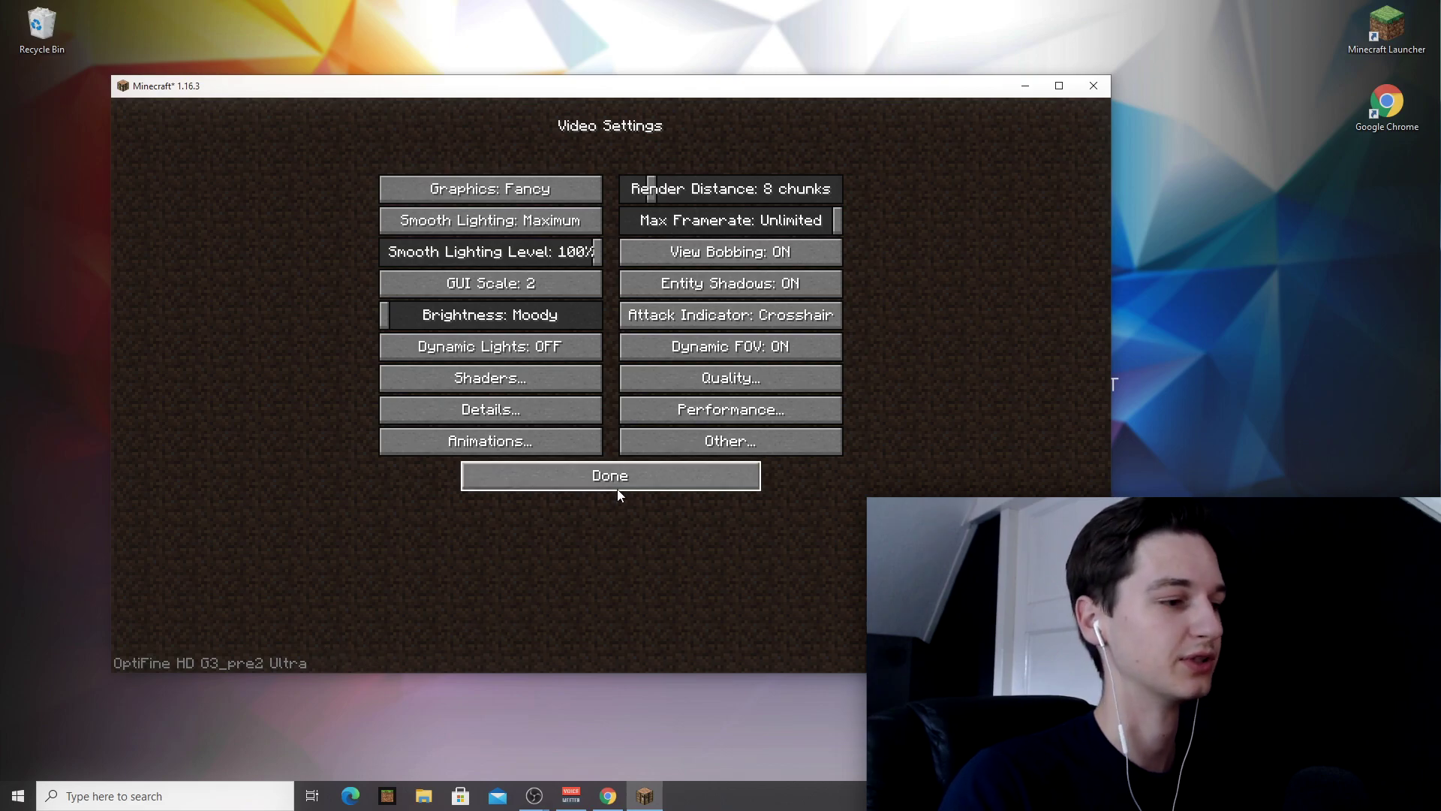
left_click(490, 378)
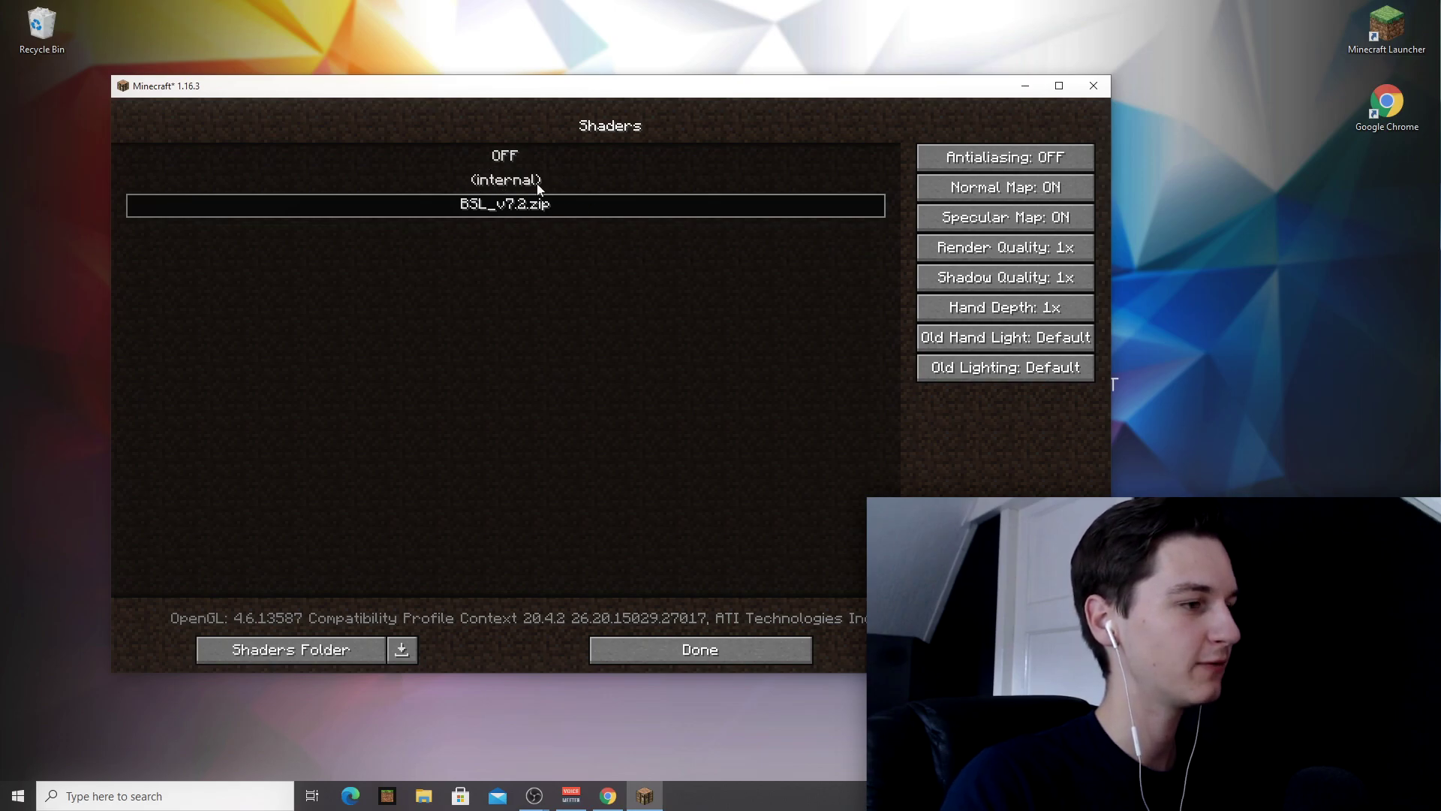
Examine the BSL_v7.2 archive in the shaderpacks folder, and return to the video settings with that shader pack selected
left_click(298, 658)
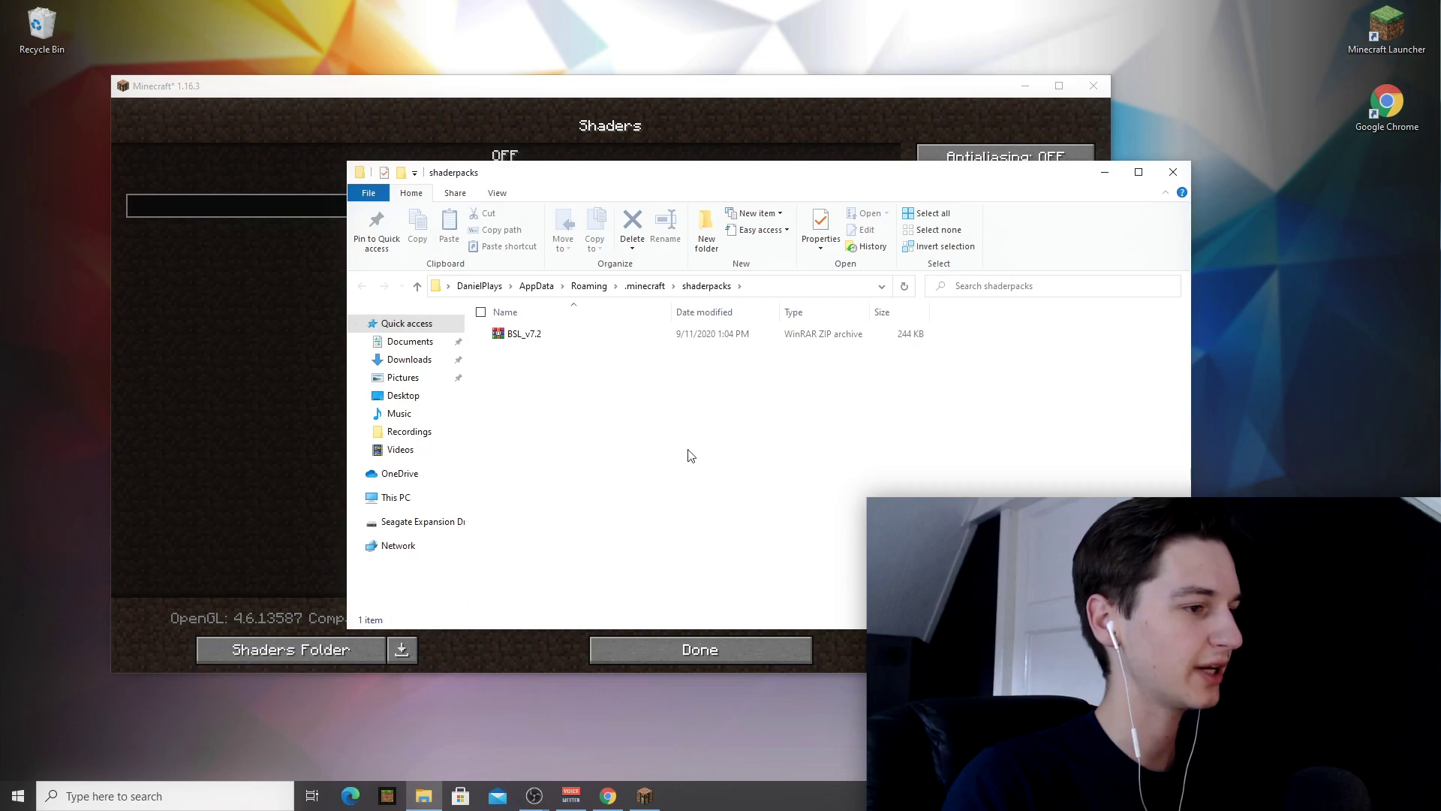
left_click(570, 337)
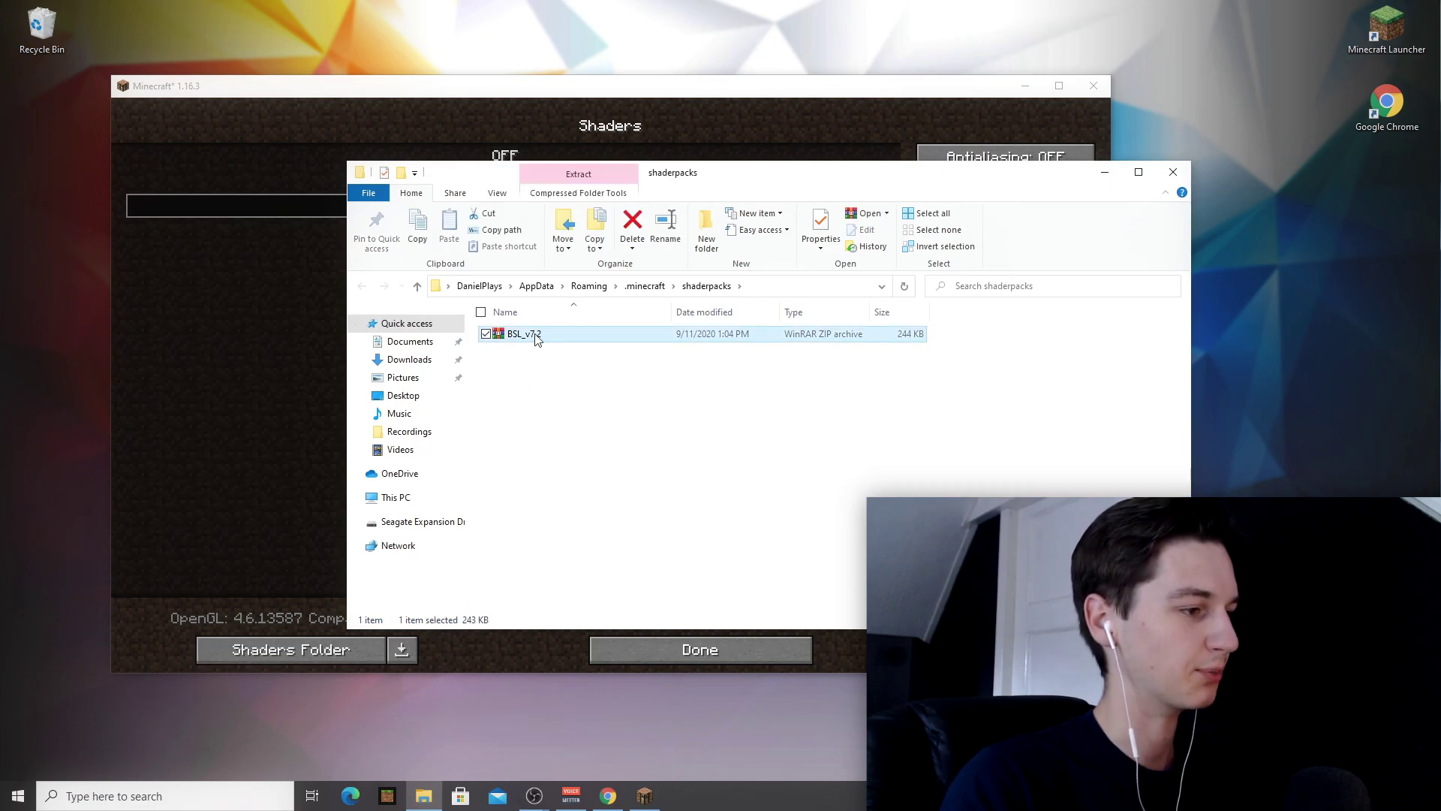
left_click(1104, 172)
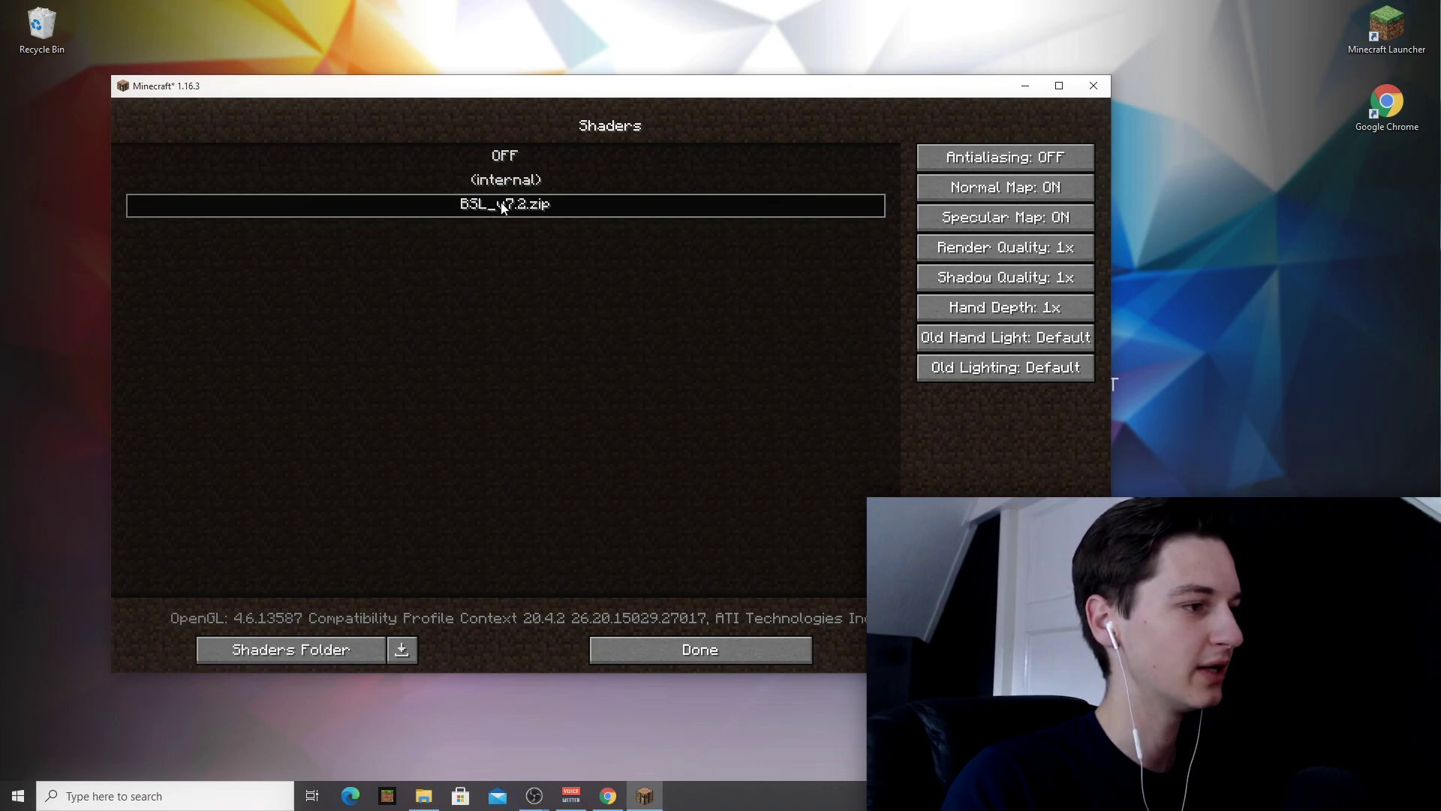
left_click(704, 652)
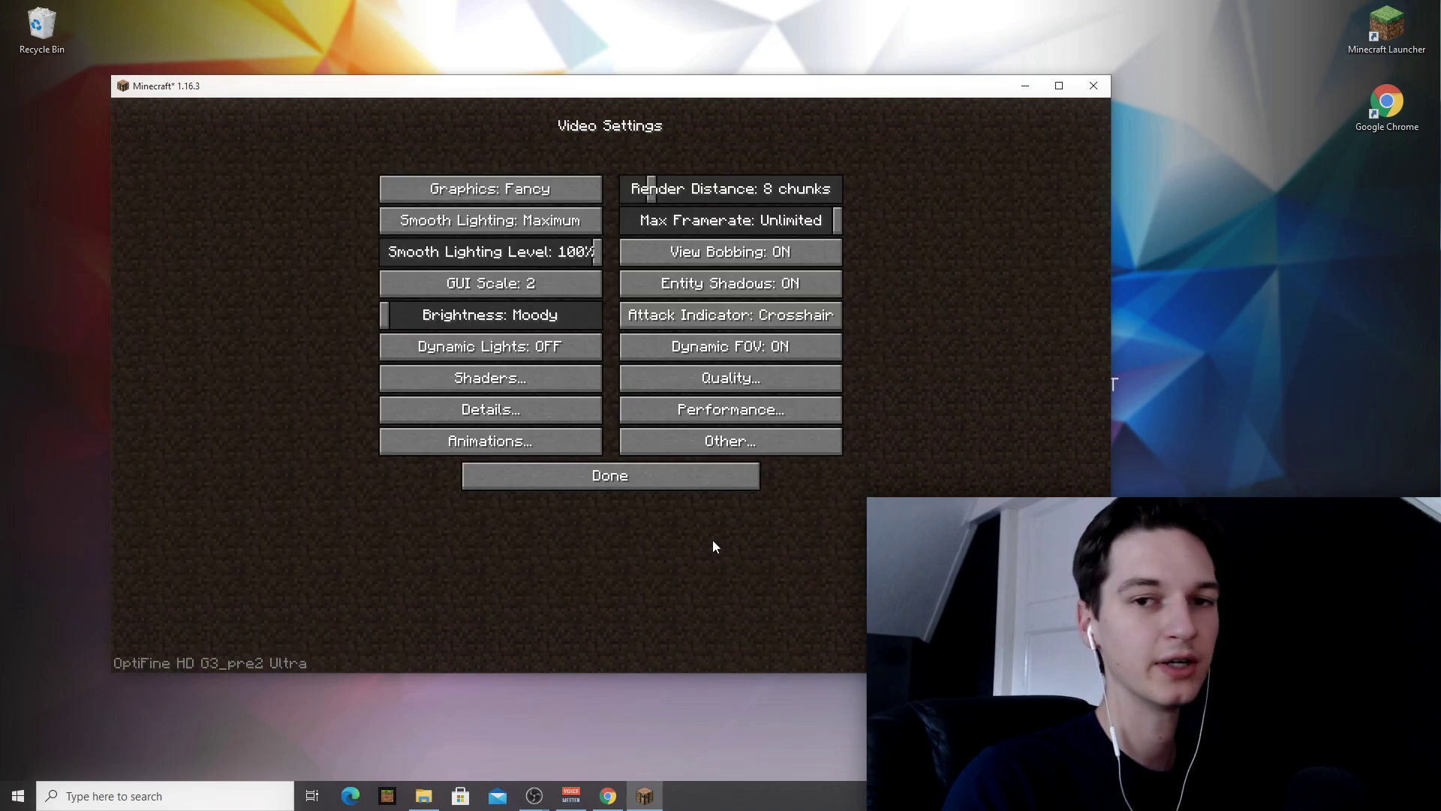
Leave the options and load the 1.16.3 survival world in singleplayer
left_click(672, 477)
left_click(631, 458)
left_click(606, 334)
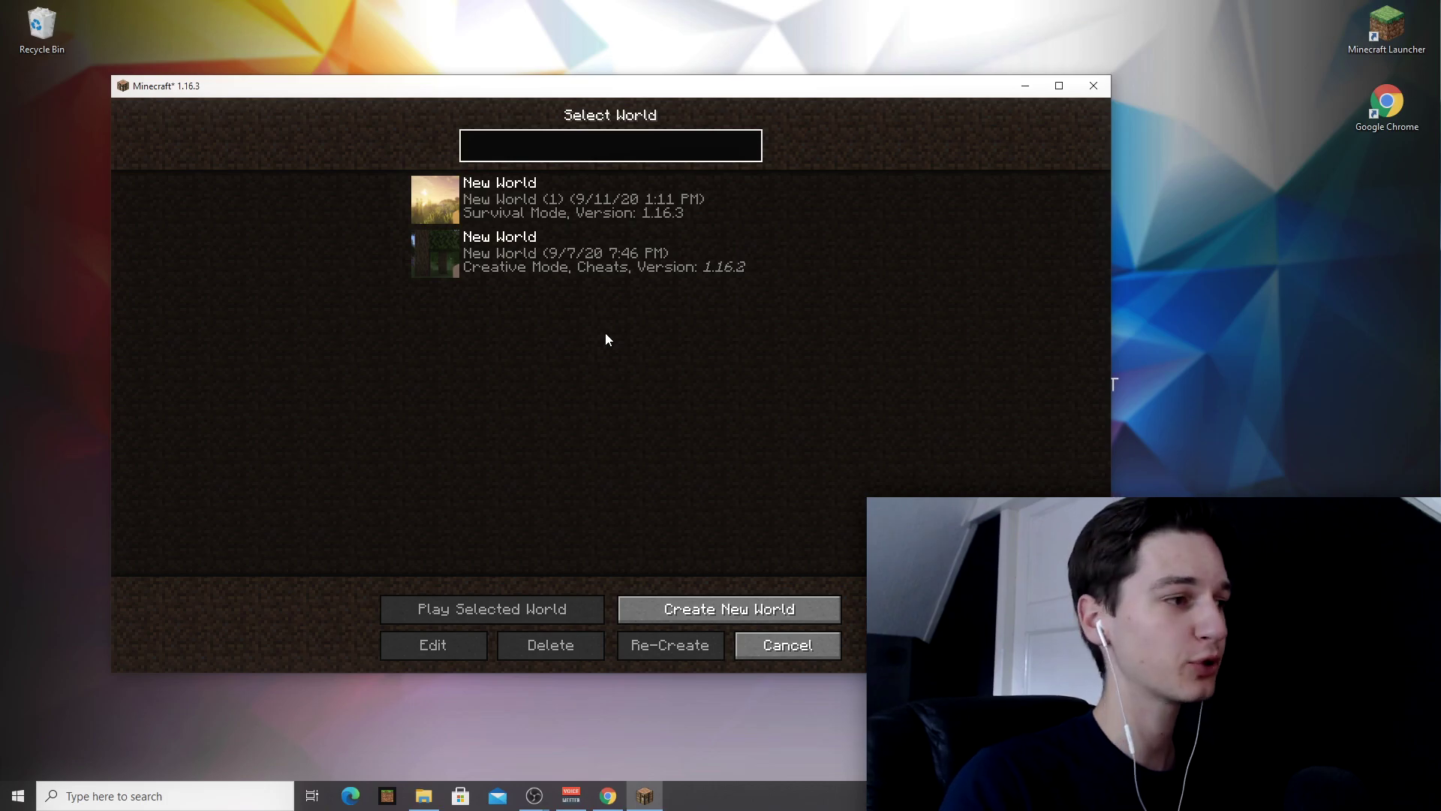
double_click(602, 209)
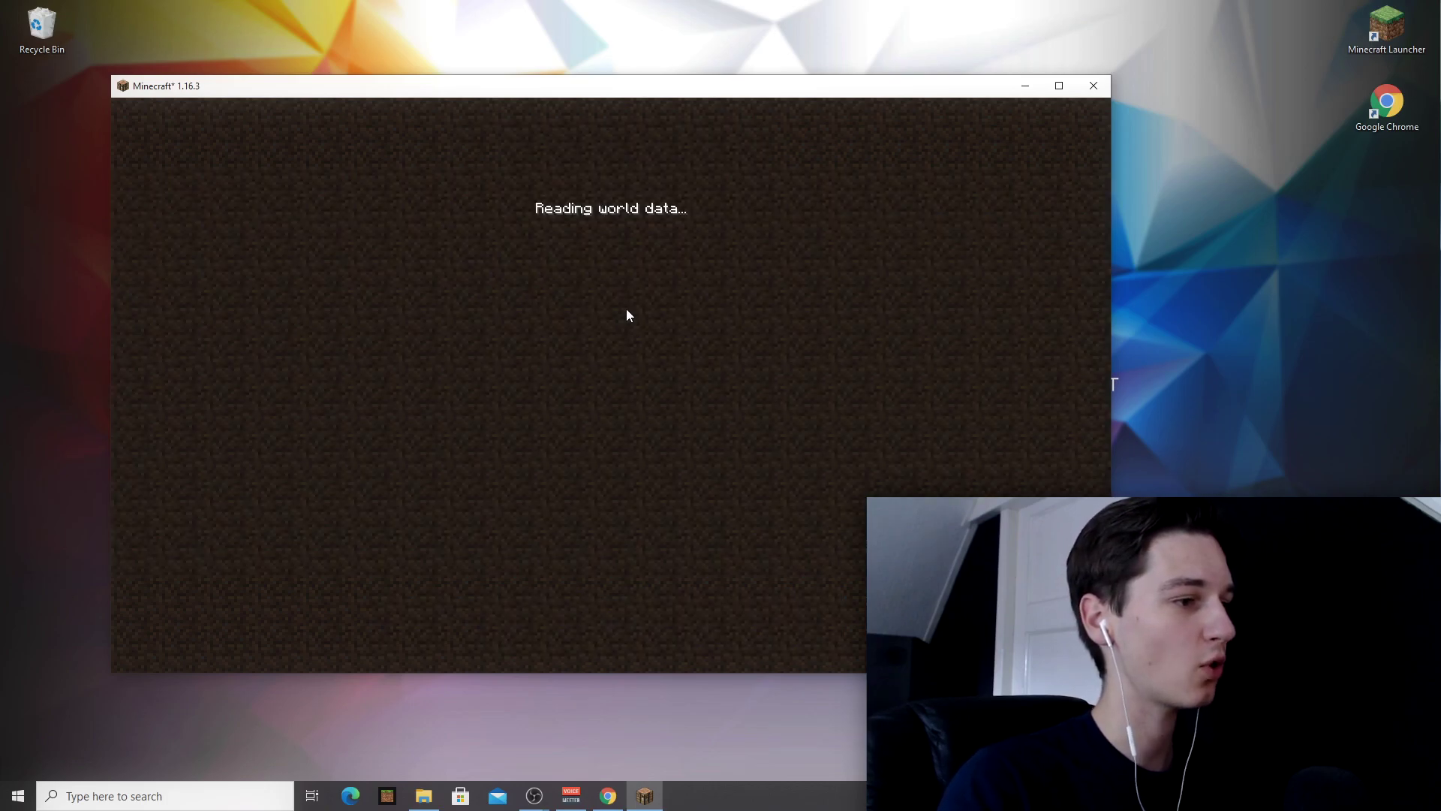